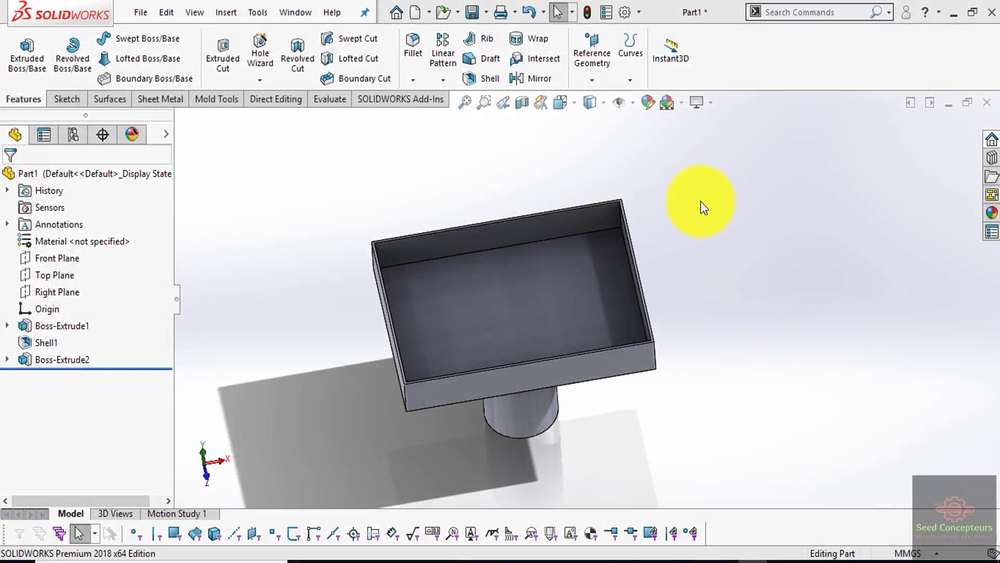
- Start a rib and pick the tray's inner floor face as the plane for Sketch5
{"action": "left_click", "coordinate": [492, 36]}
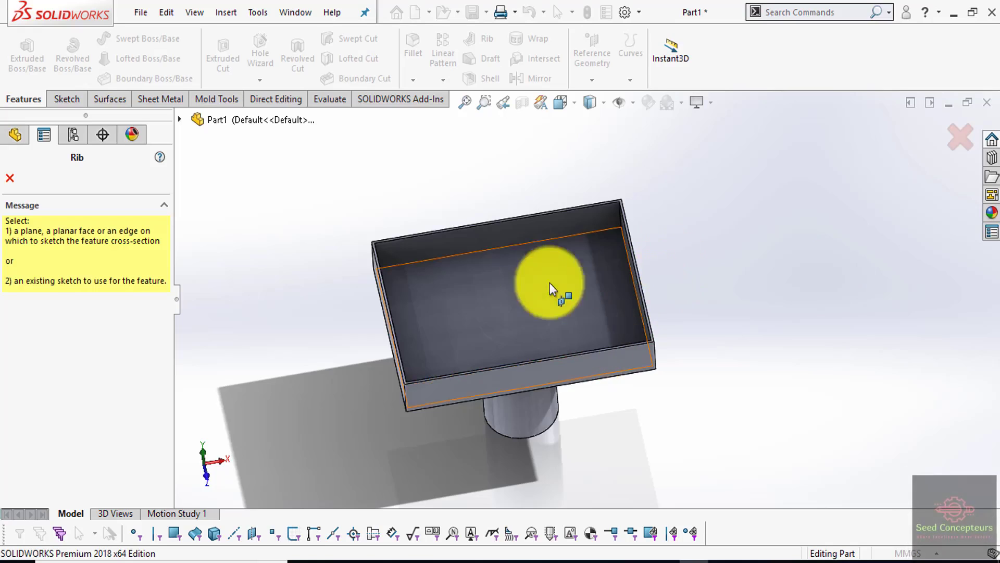
{"action": "scroll", "coordinate": [486, 233], "scroll_direction": "down", "scroll_amount": 2}
{"action": "mouse_move", "coordinate": [485, 297]}
{"action": "middle_mouse_down"}
{"action": "mouse_move", "coordinate": [616, 248]}
{"action": "mouse_move", "coordinate": [470, 284]}
{"action": "middle_mouse_up"}
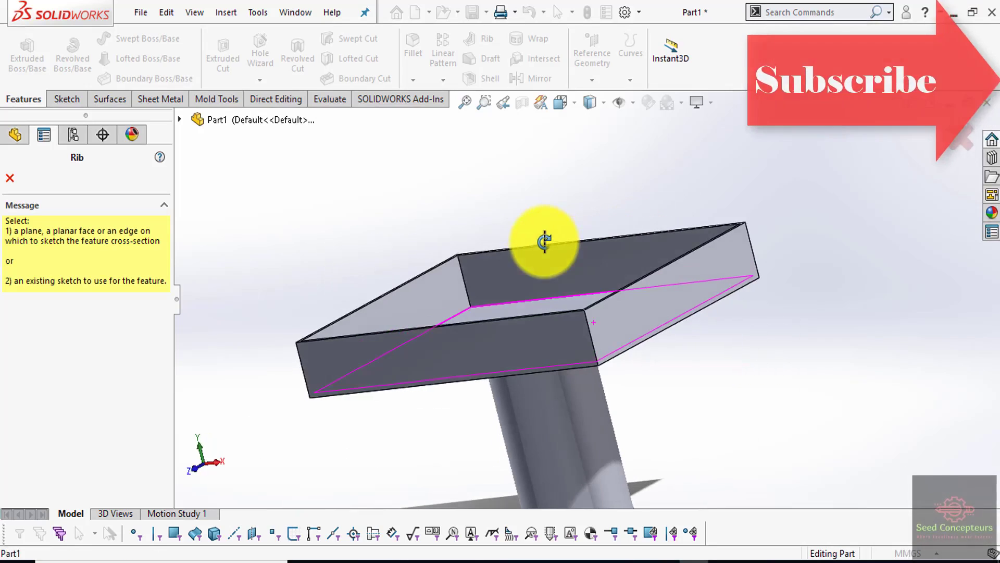
{"action": "scroll", "coordinate": [341, 299], "scroll_direction": "down", "scroll_amount": 3}
{"action": "scroll", "coordinate": [413, 299], "scroll_direction": "down", "scroll_amount": 3}
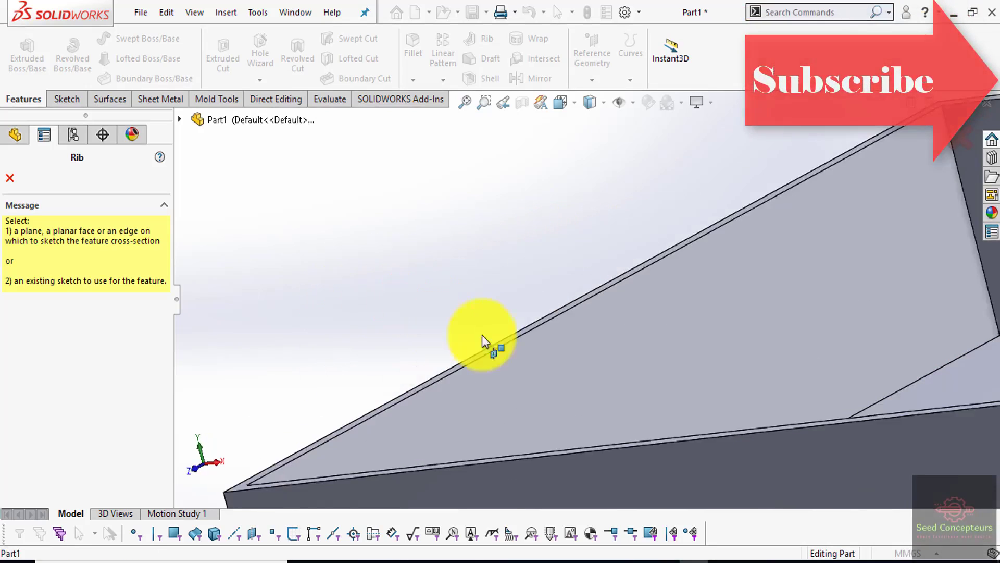
{"action": "left_click", "coordinate": [502, 343]}
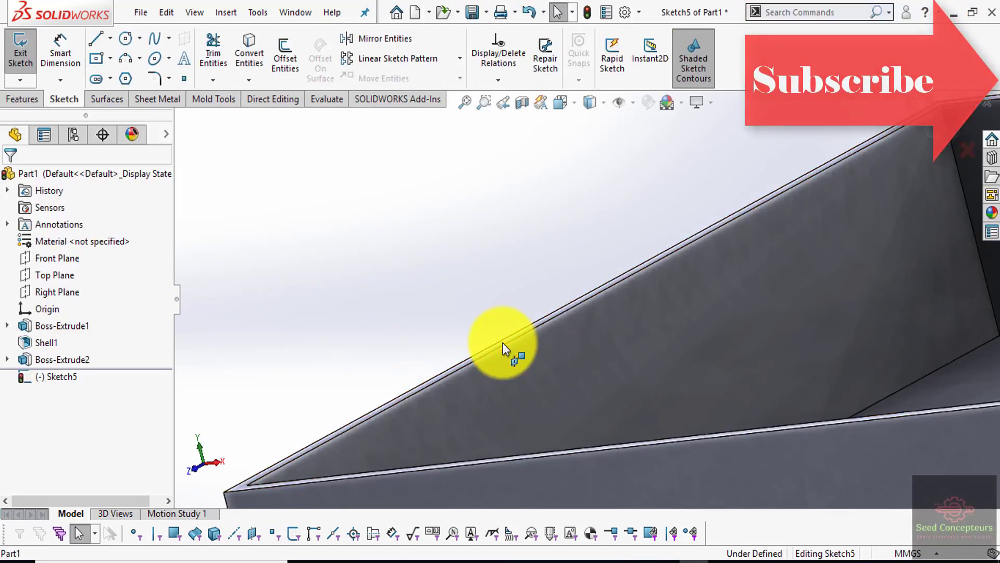
- In a Normal To view, draw a small circle centred on the sketch origin
{"action": "scroll", "coordinate": [503, 342], "scroll_direction": "up", "scroll_amount": 3}
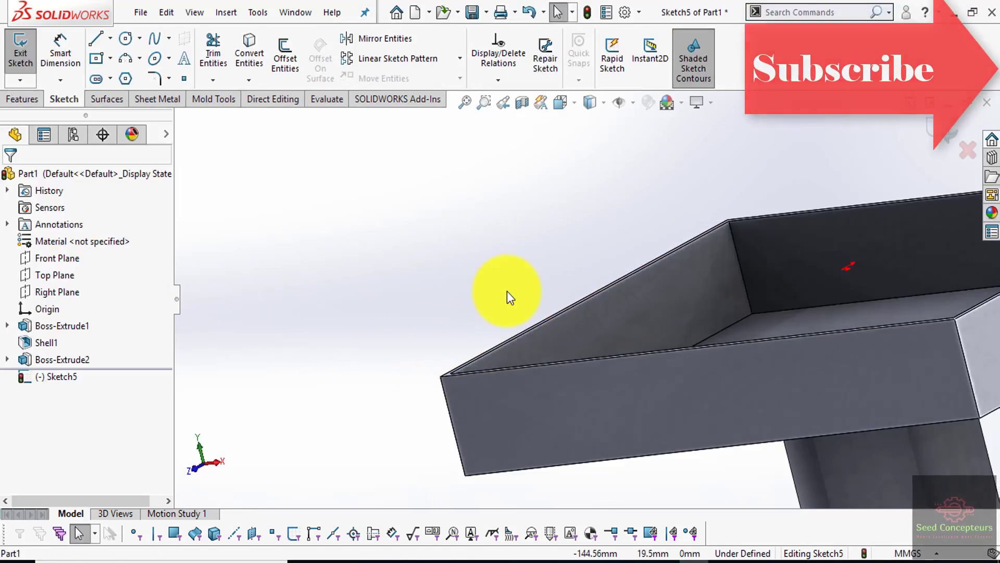
{"action": "key", "text": "ctrl+8"}
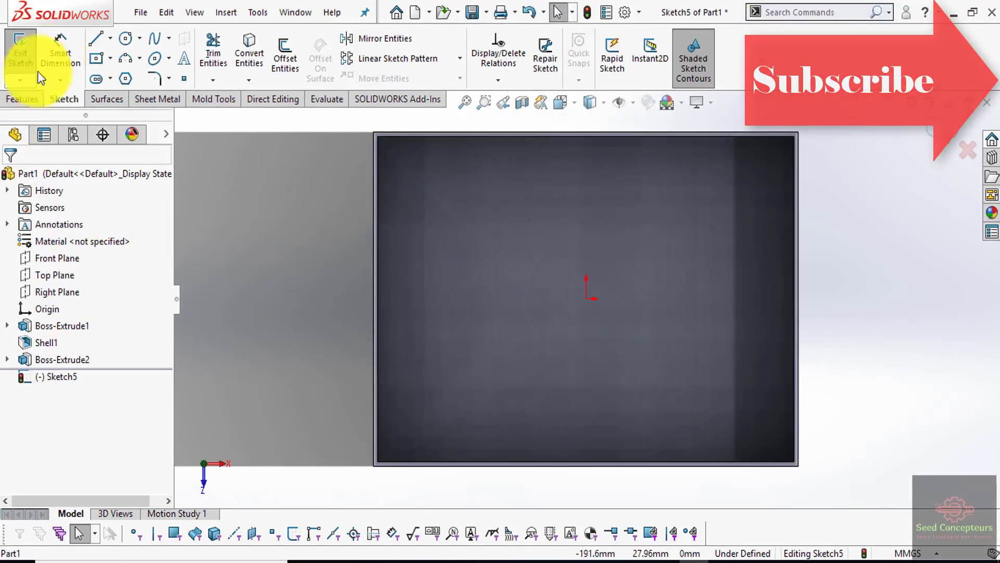
{"action": "left_click", "coordinate": [125, 38]}
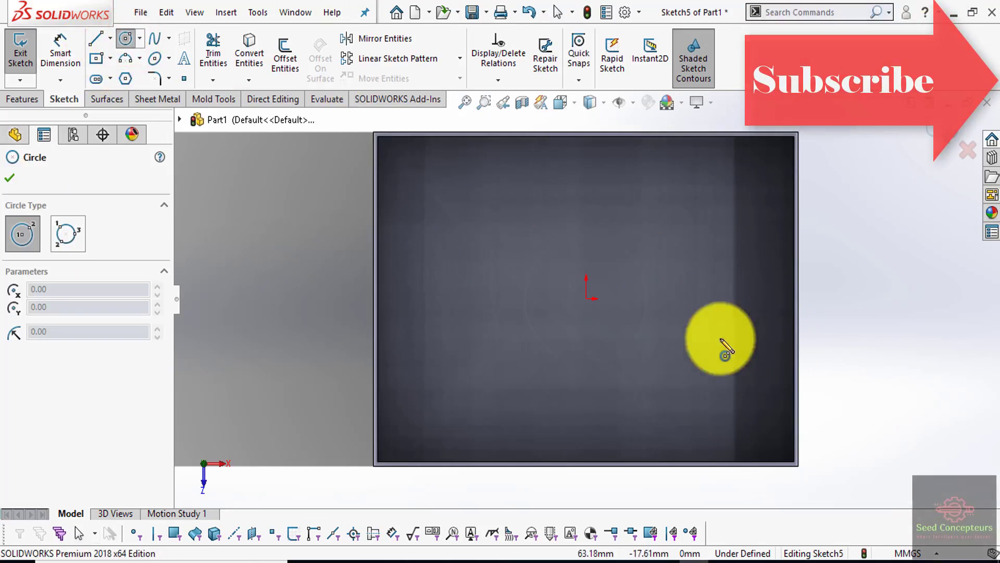
{"action": "left_click", "coordinate": [586, 297]}
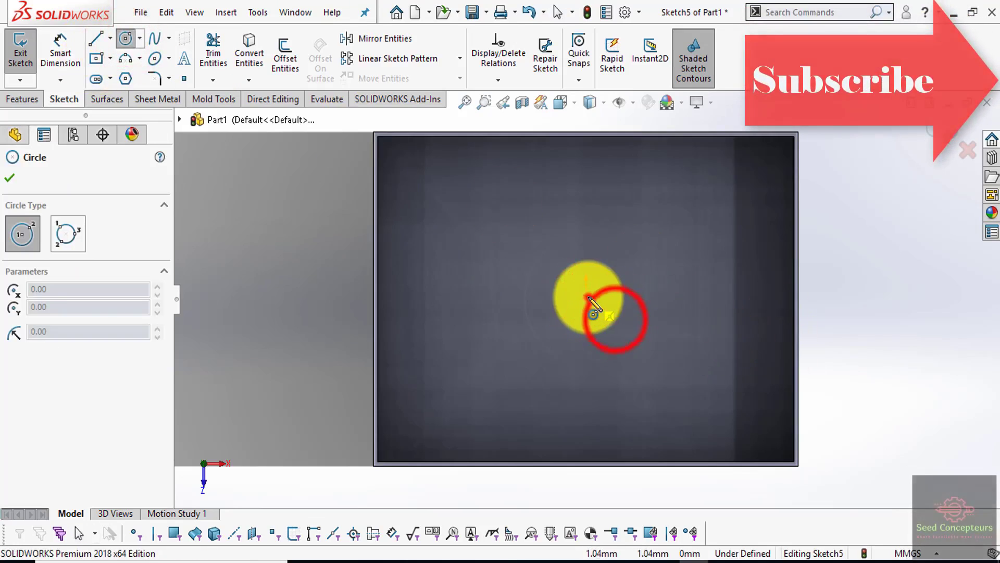
{"action": "left_click", "coordinate": [620, 319]}
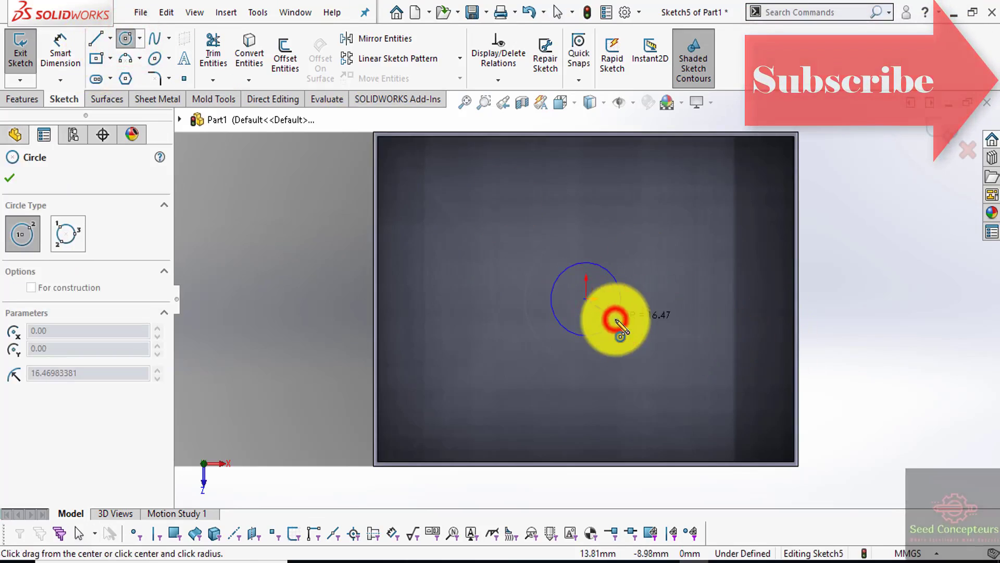
- Draw horizontal lines from the circle's right and left edges past the tray walls
{"action": "left_click", "coordinate": [94, 39]}
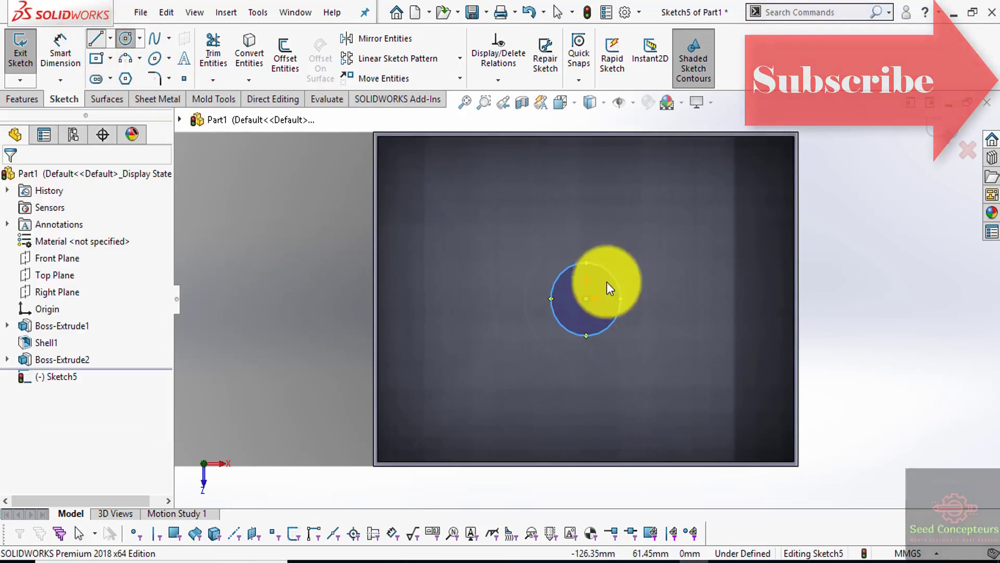
{"action": "left_click", "coordinate": [818, 299]}
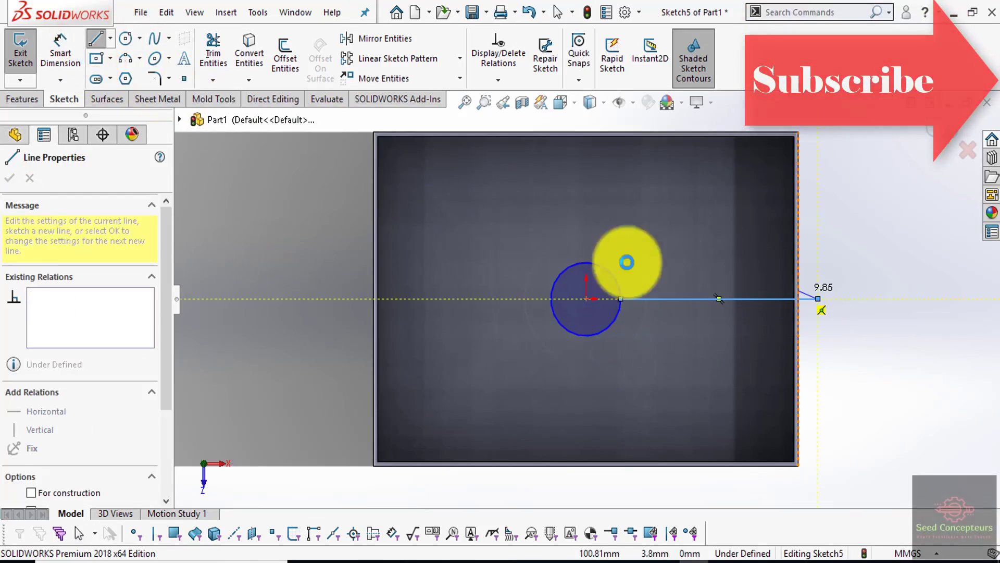
{"action": "left_click", "coordinate": [96, 39]}
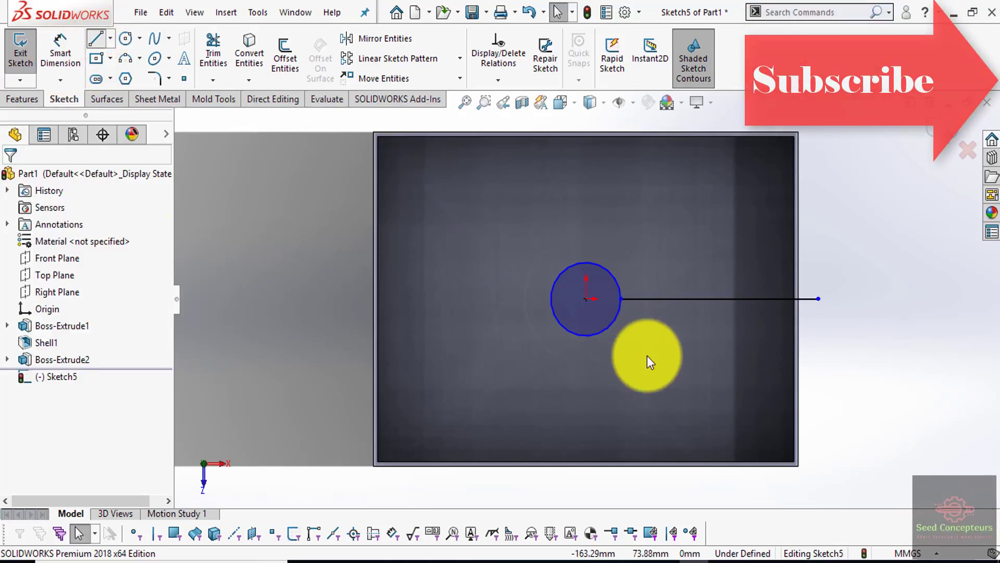
{"action": "left_click", "coordinate": [551, 298]}
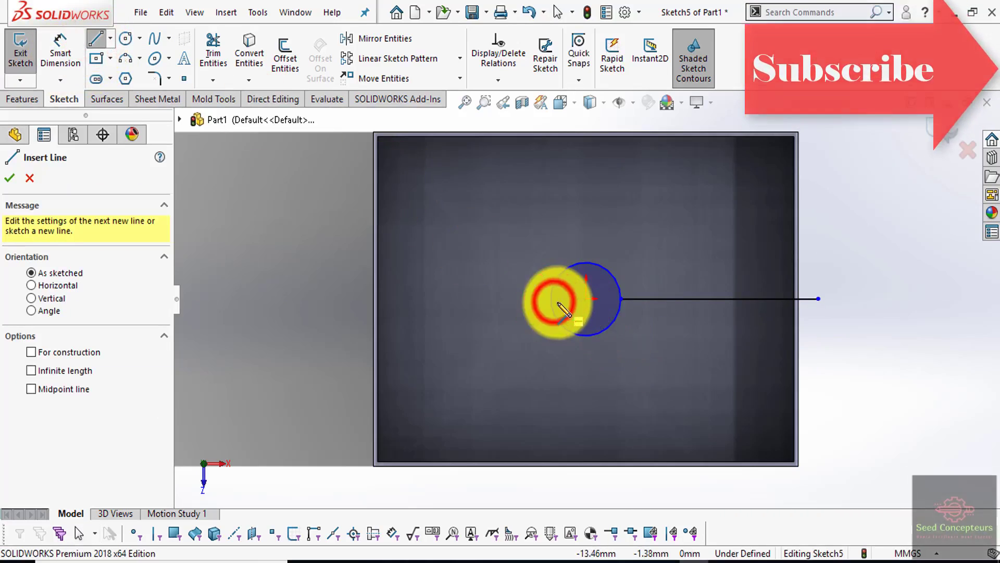
{"action": "left_click", "coordinate": [365, 299]}
- Draw vertical lines from the circle's top and bottom past the far and near walls
{"action": "key", "text": "z"}
{"action": "left_click", "coordinate": [586, 298]}
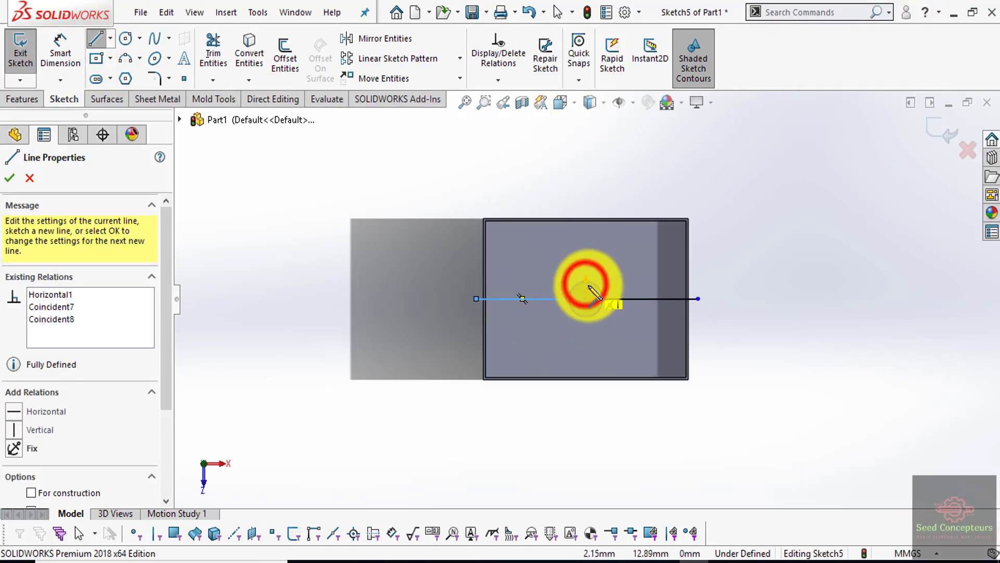
{"action": "double_click", "coordinate": [586, 191]}
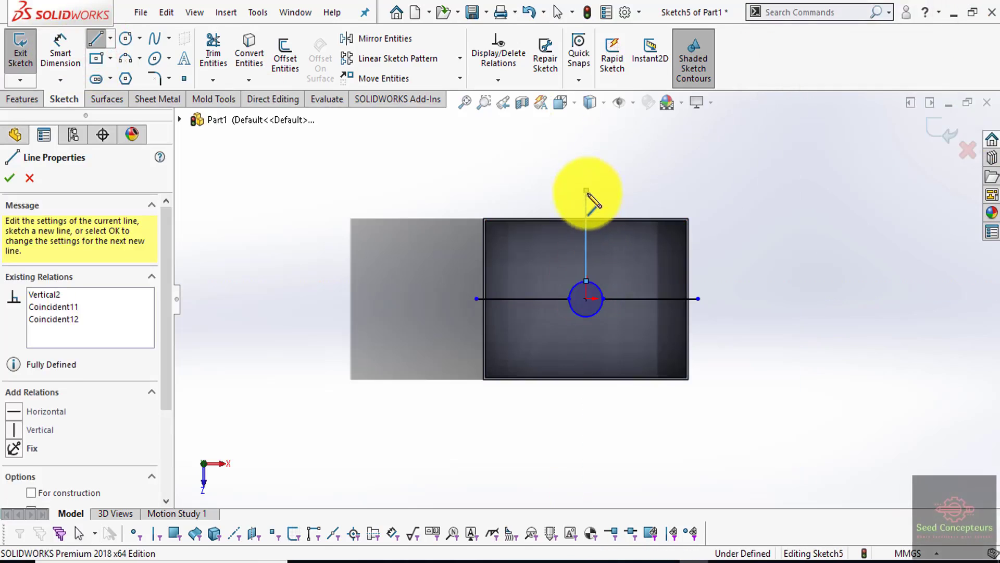
{"action": "left_click", "coordinate": [586, 316]}
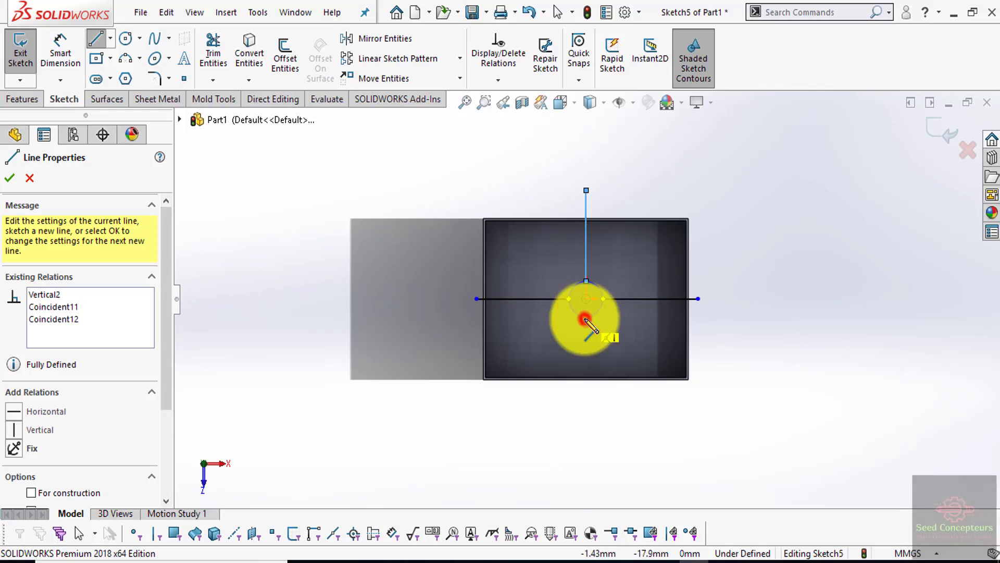
{"action": "double_click", "coordinate": [586, 401]}
{"action": "key", "text": "Escape"}
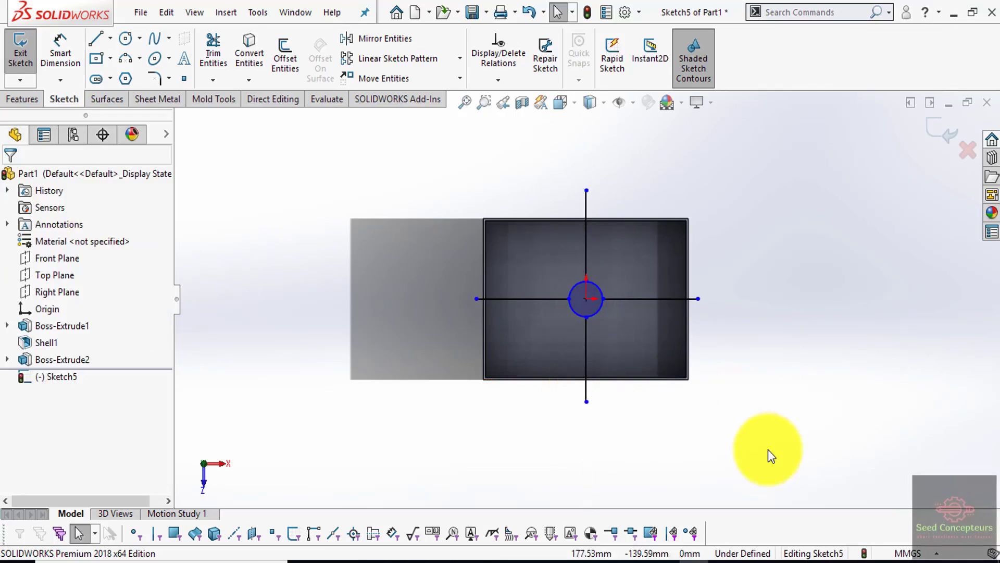
{"action": "mouse_move", "coordinate": [768, 449]}
{"action": "middle_mouse_down"}
{"action": "mouse_move", "coordinate": [754, 352]}
{"action": "mouse_move", "coordinate": [719, 293]}
{"action": "middle_mouse_up"}
{"action": "key", "text": "ctrl+8"}
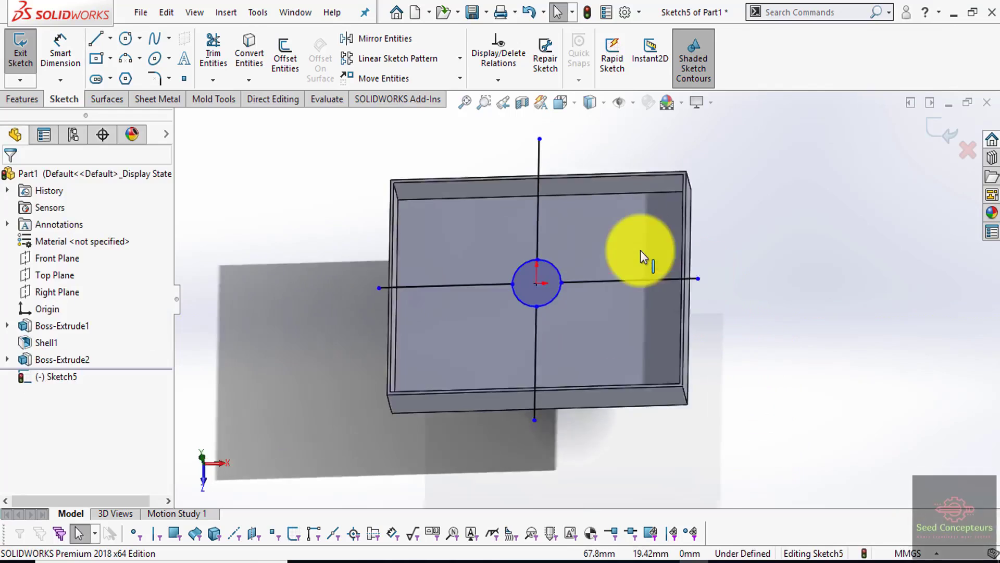
- Preview the cross rib with a symmetric, both-sides thickness of 10 mm
{"action": "left_click", "coordinate": [921, 132]}
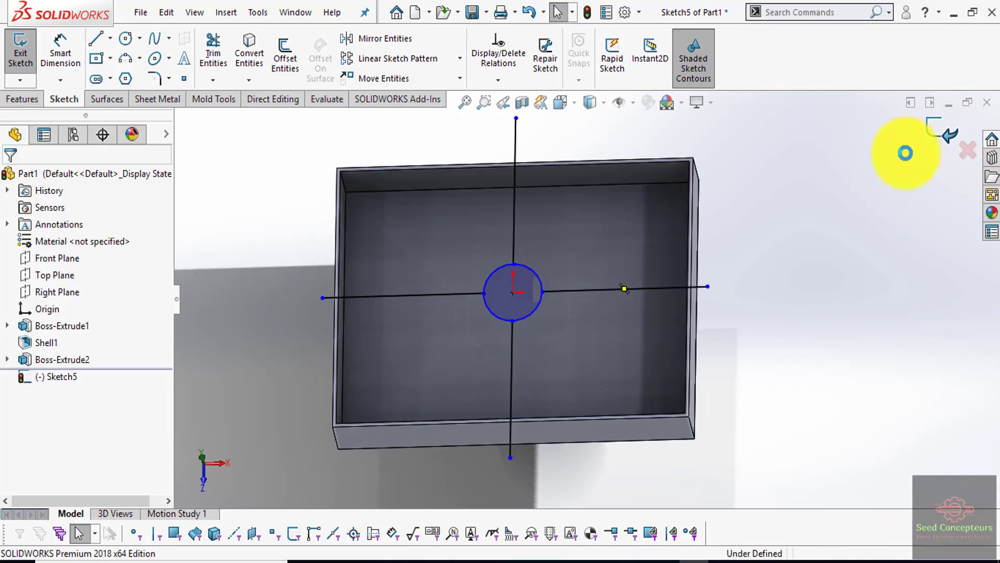
{"action": "mouse_move", "coordinate": [781, 301]}
{"action": "middle_mouse_down"}
{"action": "mouse_move", "coordinate": [792, 264]}
{"action": "mouse_move", "coordinate": [817, 239]}
{"action": "mouse_move", "coordinate": [808, 263]}
{"action": "mouse_move", "coordinate": [770, 219]}
{"action": "middle_mouse_up"}
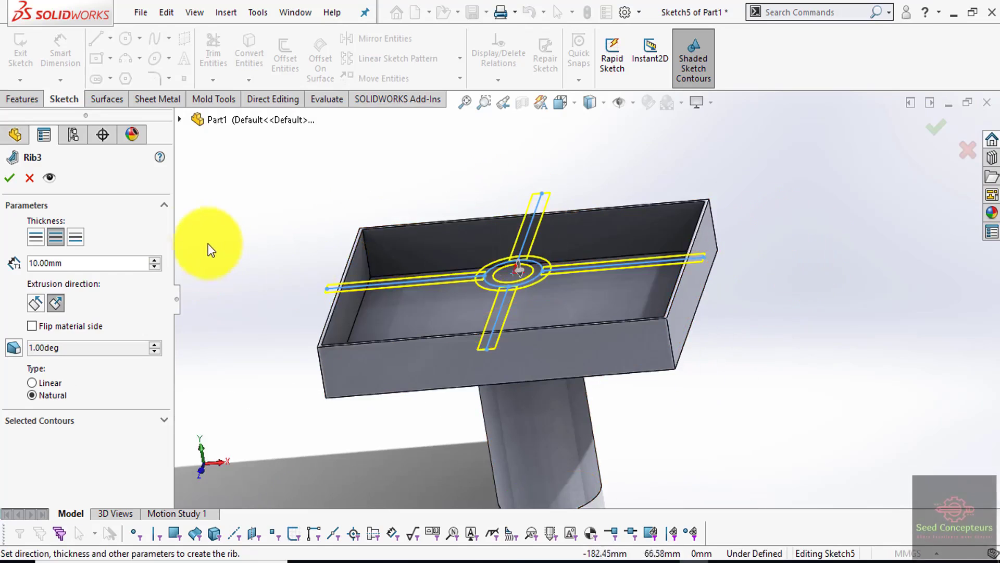
{"action": "left_click", "coordinate": [36, 232]}
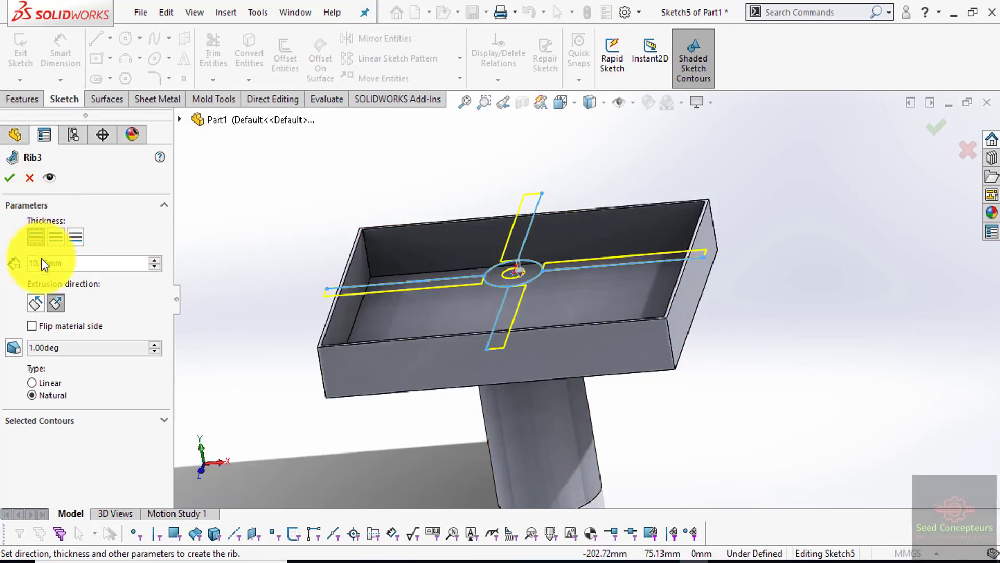
{"action": "left_click", "coordinate": [55, 242]}
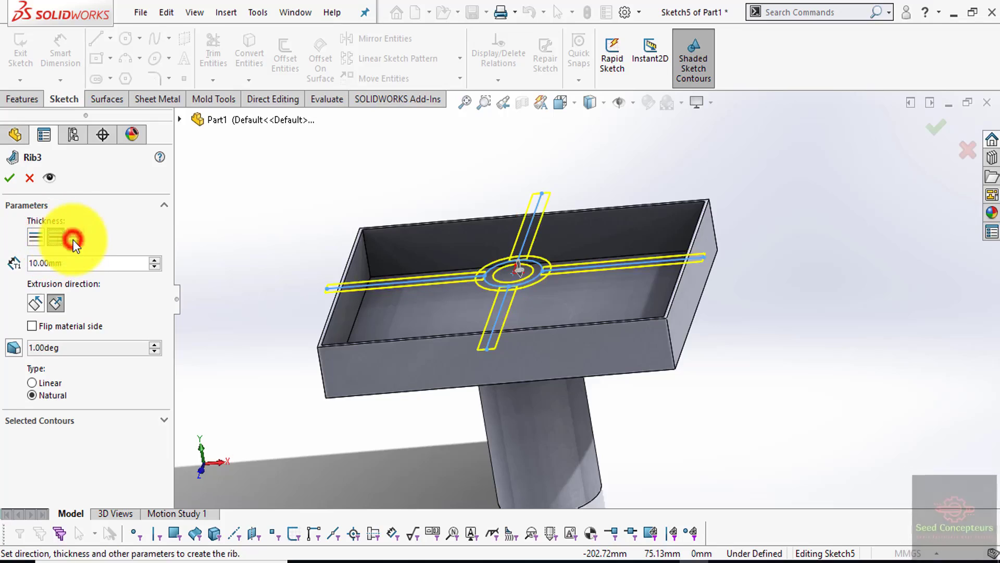
{"action": "left_click", "coordinate": [73, 239]}
{"action": "left_click", "coordinate": [55, 237]}
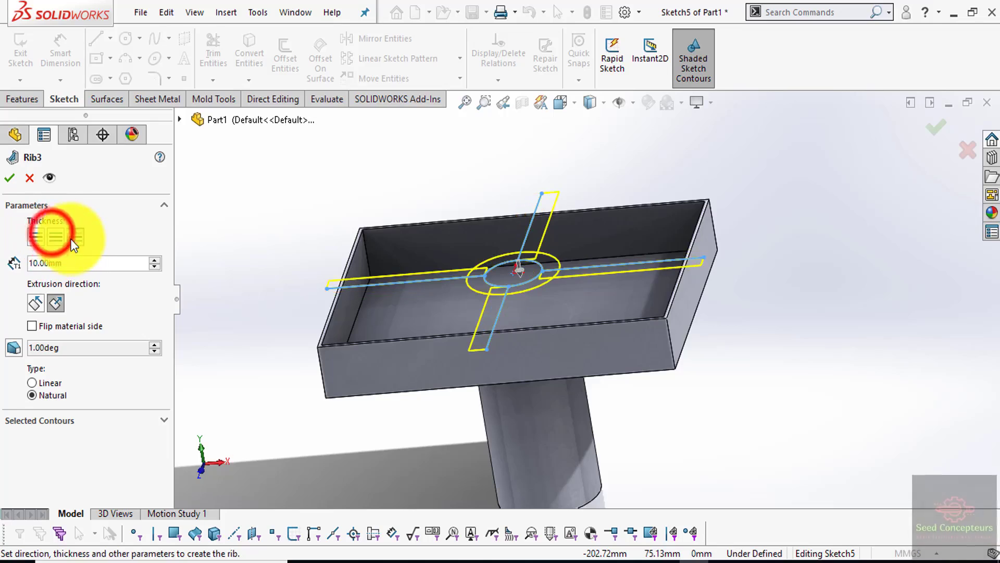
{"action": "double_click", "coordinate": [67, 260]}
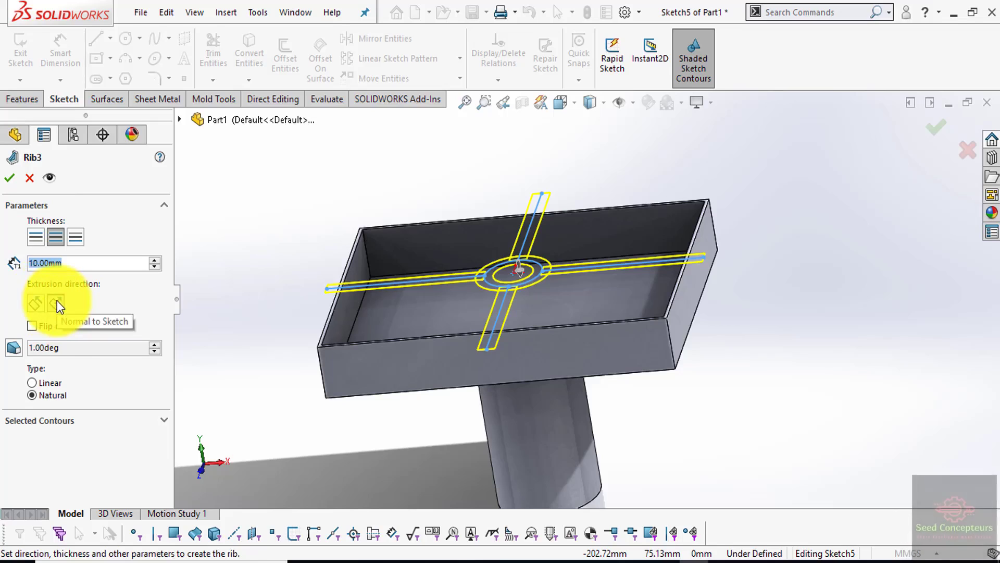
- Make the rib normal to the sketch with a 5° outward draft
{"action": "left_click", "coordinate": [52, 304]}
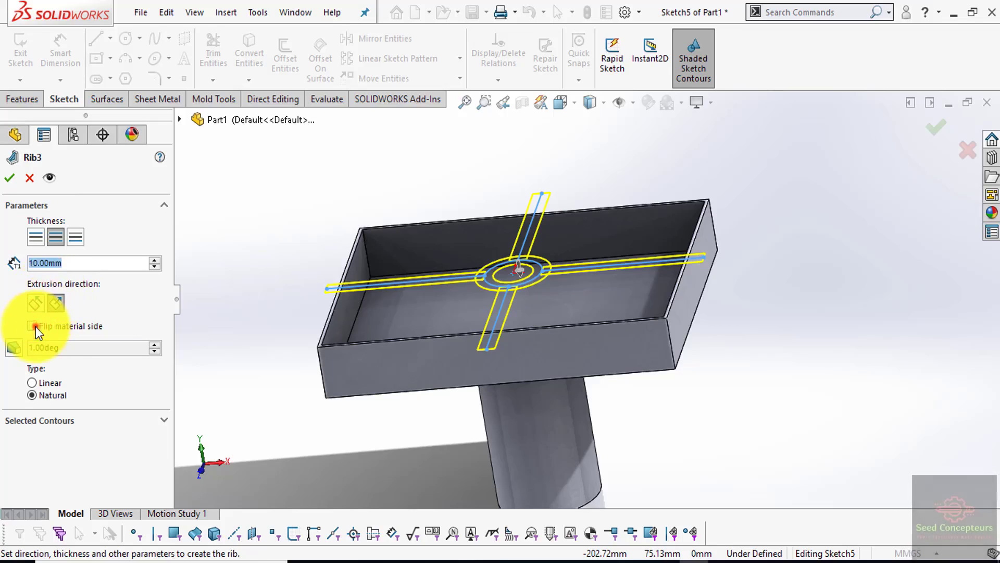
{"action": "left_click", "coordinate": [33, 326]}
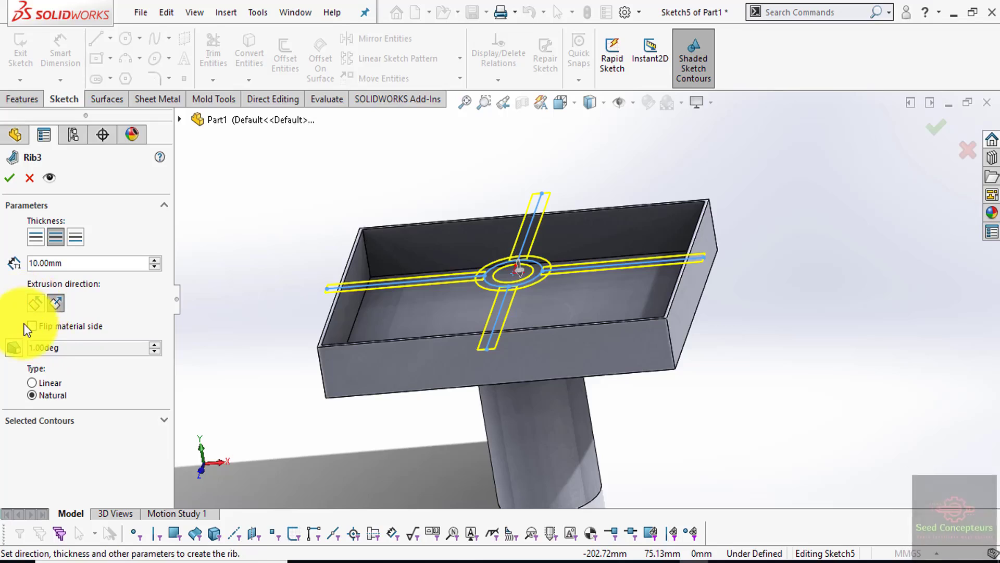
{"action": "left_click", "coordinate": [22, 339]}
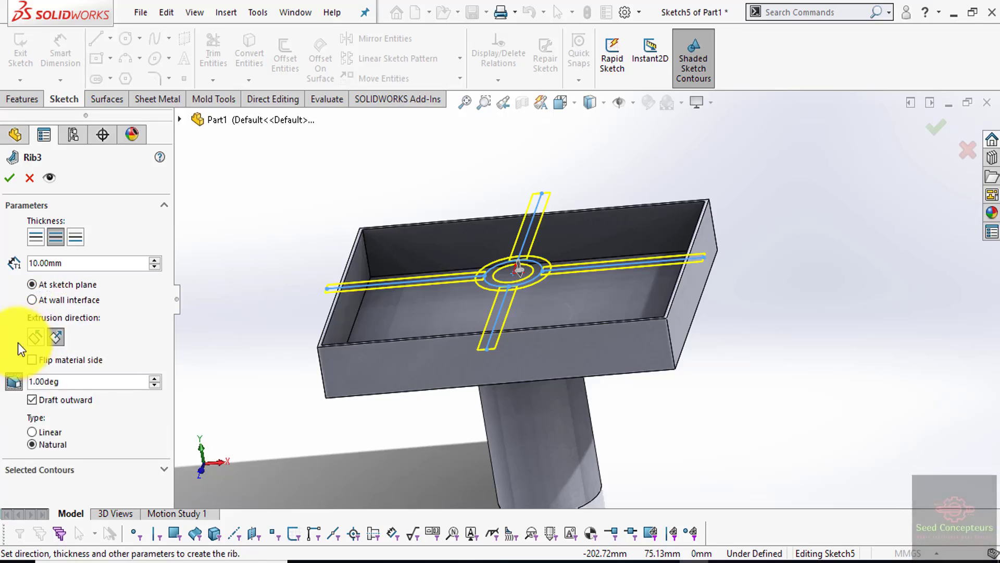
{"action": "left_click", "coordinate": [95, 380]}
{"action": "double_click", "coordinate": [95, 380]}
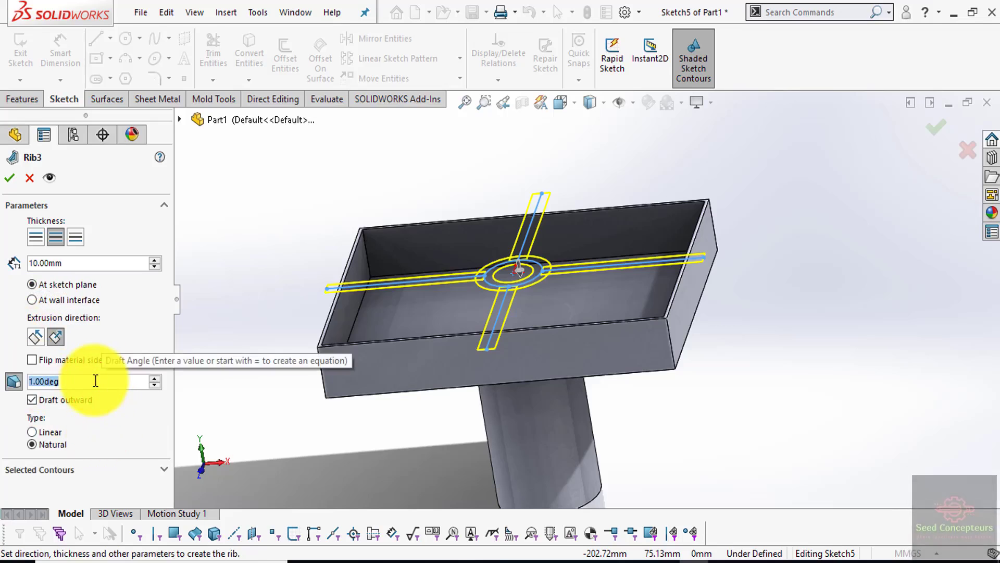
{"action": "type", "text": "5"}
{"action": "key", "text": "Return"}
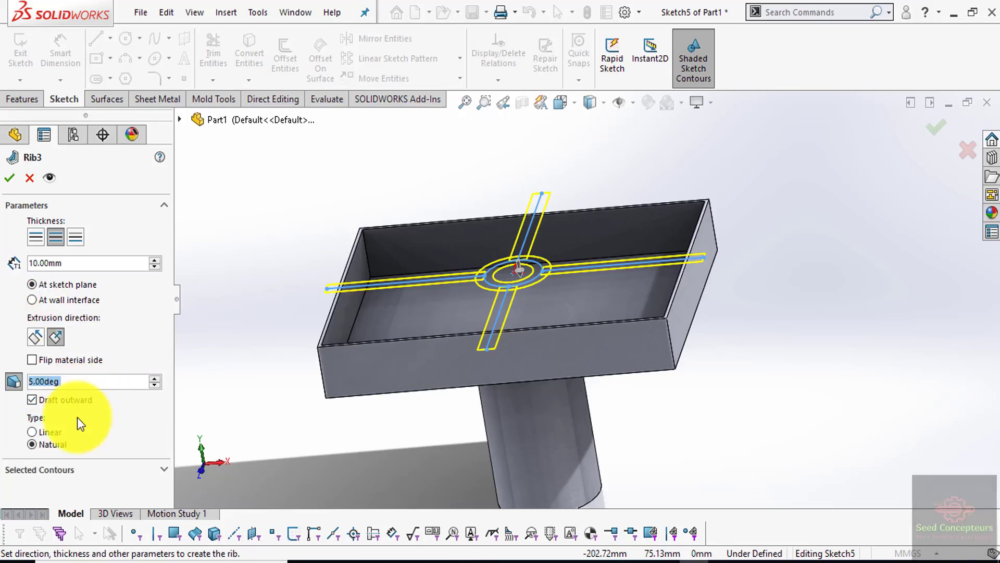
{"action": "left_click", "coordinate": [164, 469]}
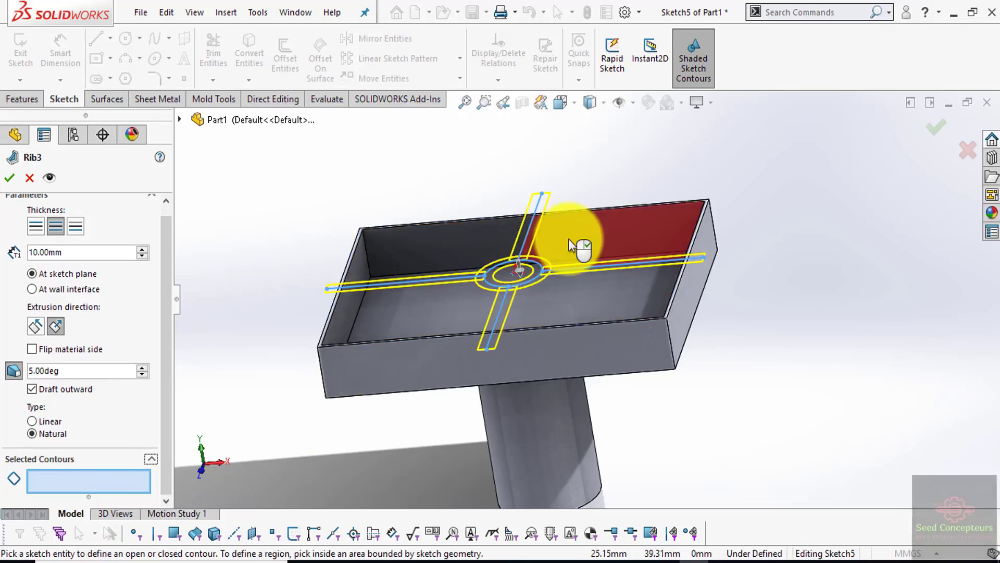
{"action": "left_click", "coordinate": [12, 177]}
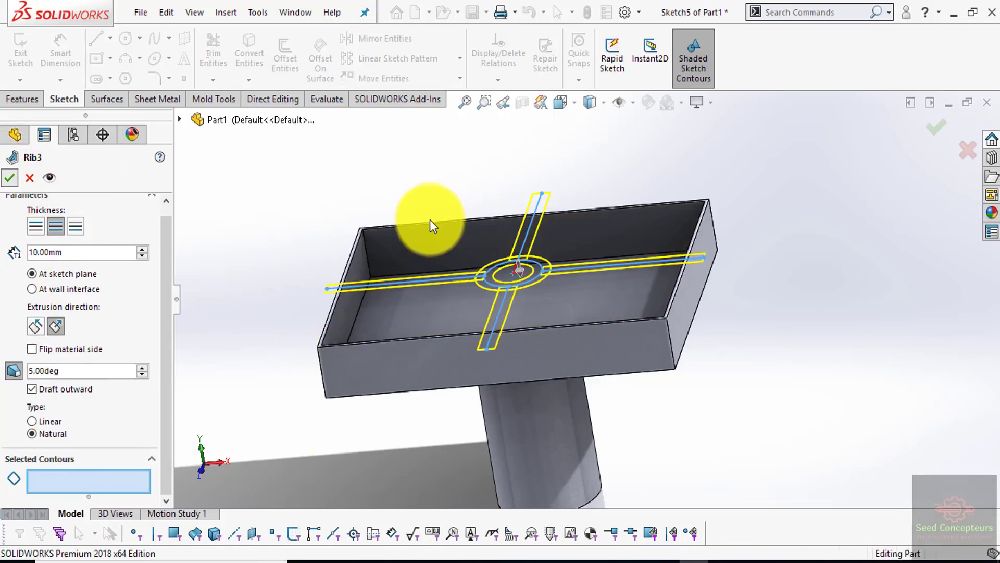
- Accept Rib3 and start a new sketch on the tray face, viewed normal to it
{"action": "right_click", "coordinate": [819, 291]}
{"action": "mouse_move", "coordinate": [782, 300]}
{"action": "middle_mouse_down"}
{"action": "mouse_move", "coordinate": [826, 368]}
{"action": "mouse_move", "coordinate": [837, 430]}
{"action": "mouse_move", "coordinate": [771, 454]}
{"action": "mouse_move", "coordinate": [784, 419]}
{"action": "mouse_move", "coordinate": [867, 353]}
{"action": "mouse_move", "coordinate": [678, 260]}
{"action": "middle_mouse_up"}
{"action": "left_click", "coordinate": [500, 177]}
{"action": "left_click", "coordinate": [523, 149]}
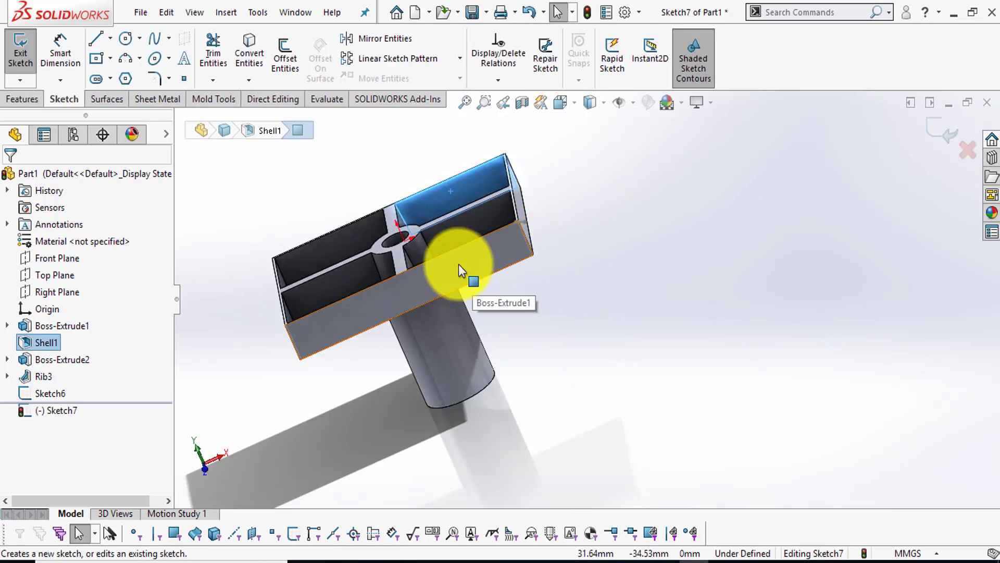
{"action": "key", "text": "ctrl+8"}
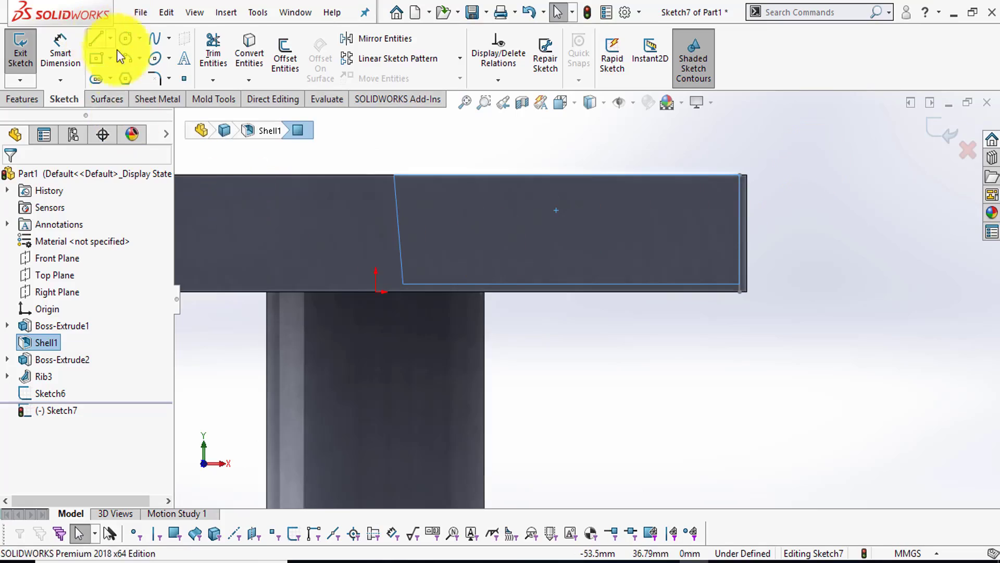
- Draw a diagonal line from the tray's top-right corner to the origin and exit Sketch7
{"action": "left_click", "coordinate": [102, 42]}
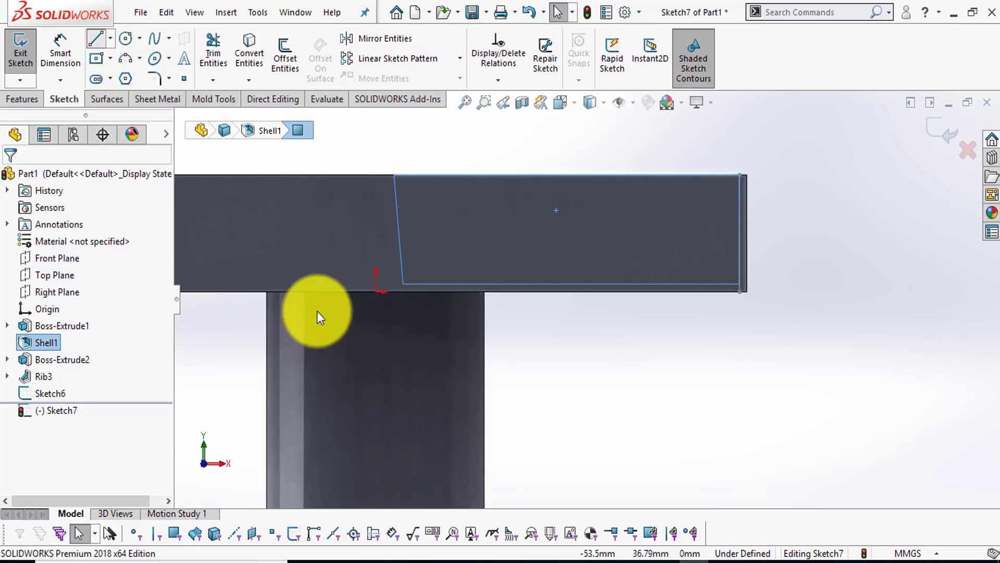
{"action": "left_click", "coordinate": [746, 175]}
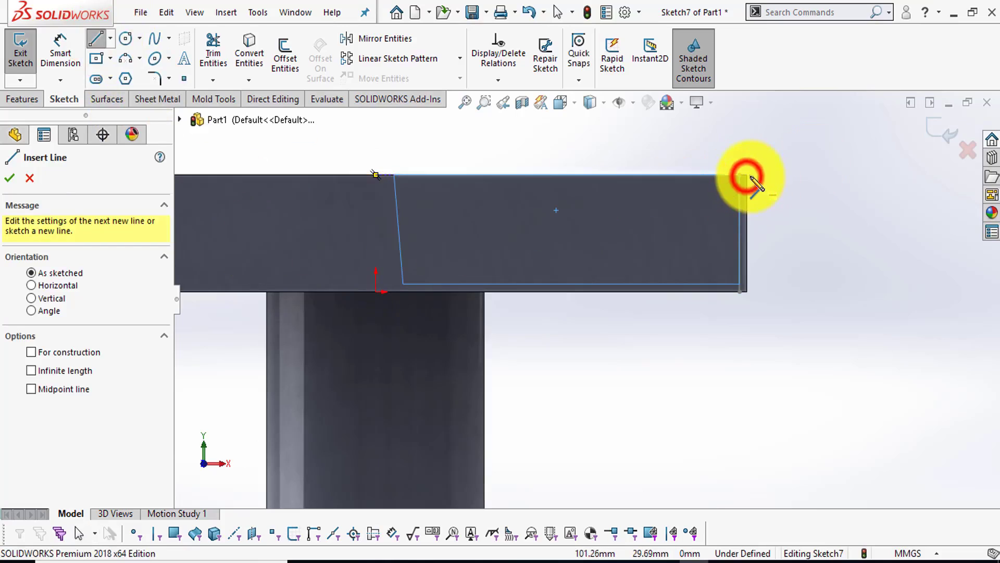
{"action": "left_click", "coordinate": [376, 291]}
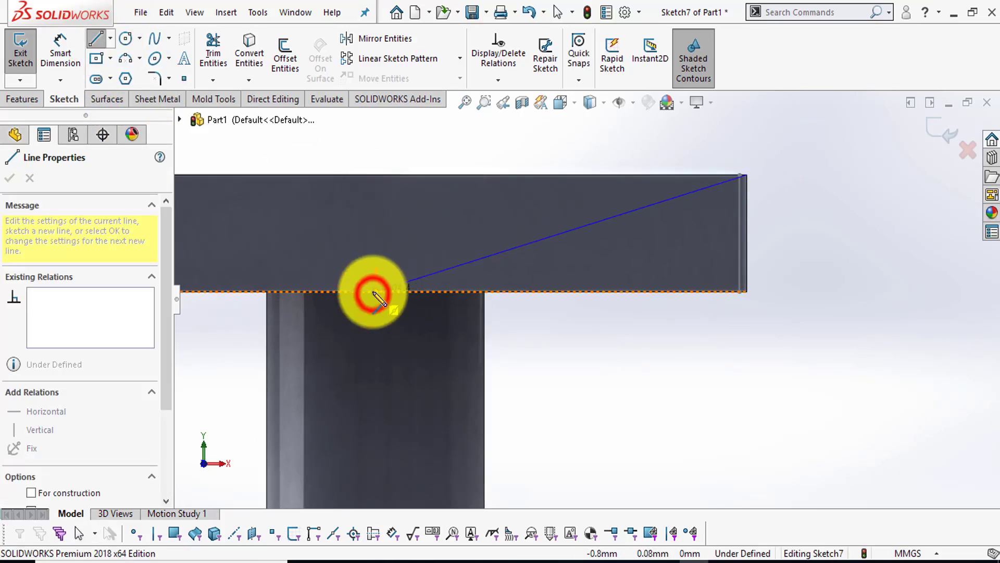
{"action": "left_click", "coordinate": [948, 135]}
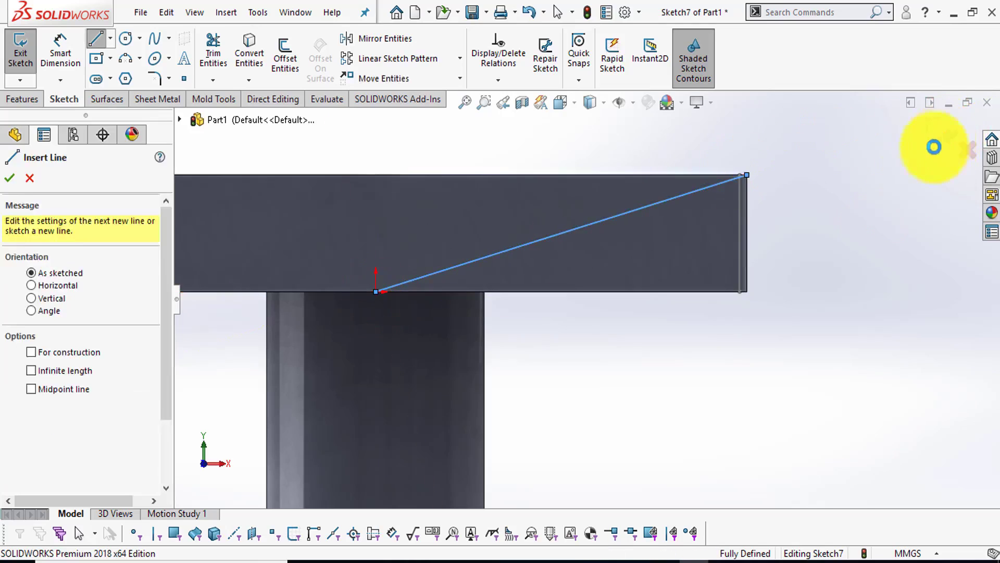
{"action": "mouse_move", "coordinate": [828, 255]}
{"action": "middle_mouse_down"}
{"action": "mouse_move", "coordinate": [736, 301]}
{"action": "mouse_move", "coordinate": [726, 328]}
{"action": "mouse_move", "coordinate": [711, 313]}
{"action": "mouse_move", "coordinate": [761, 268]}
{"action": "mouse_move", "coordinate": [808, 252]}
{"action": "middle_mouse_up"}
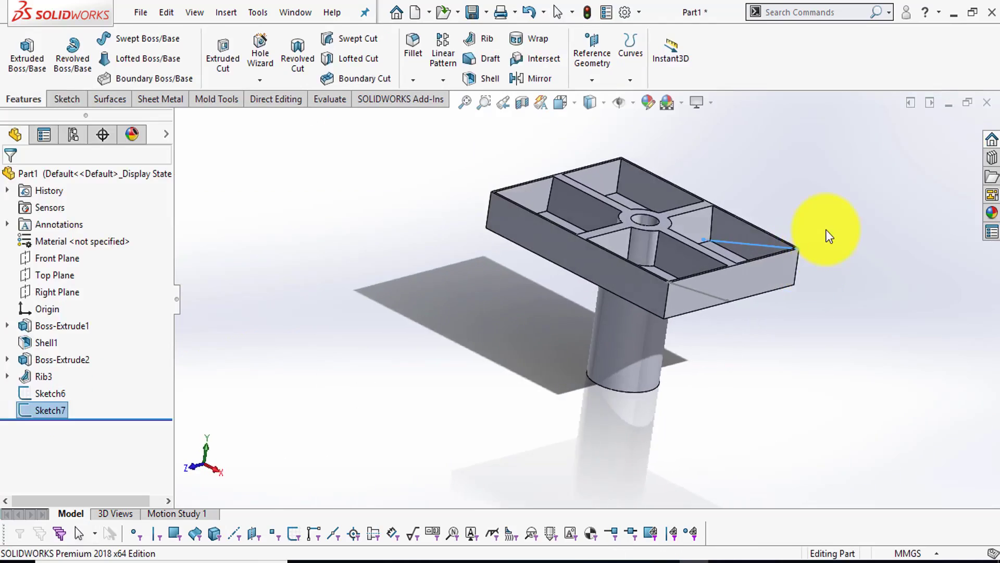
- Build Rib7 from Sketch7's diagonal line at 20 mm thickness with flipped material side
{"action": "scroll", "coordinate": [827, 235], "scroll_direction": "down", "scroll_amount": 5}
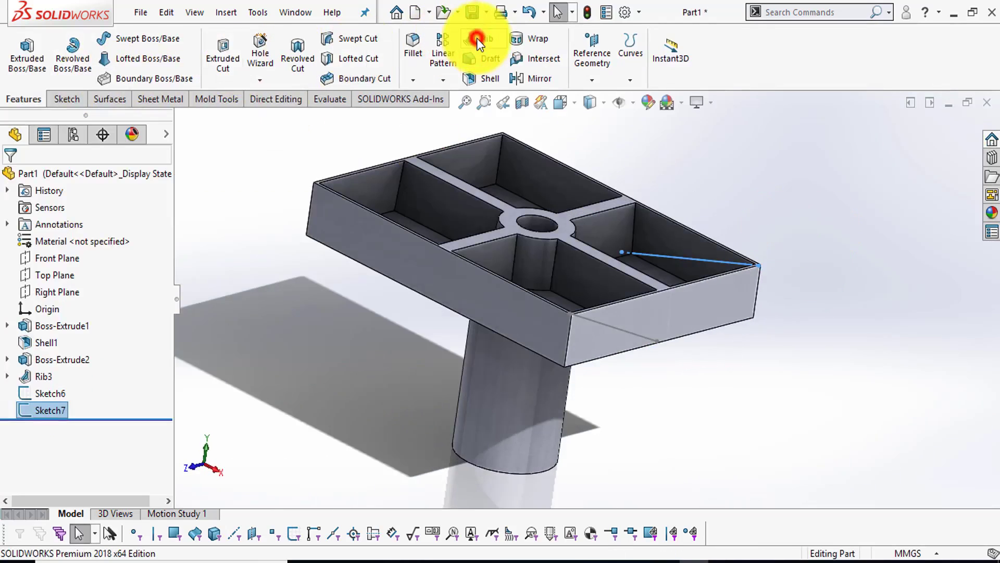
{"action": "left_click", "coordinate": [477, 39]}
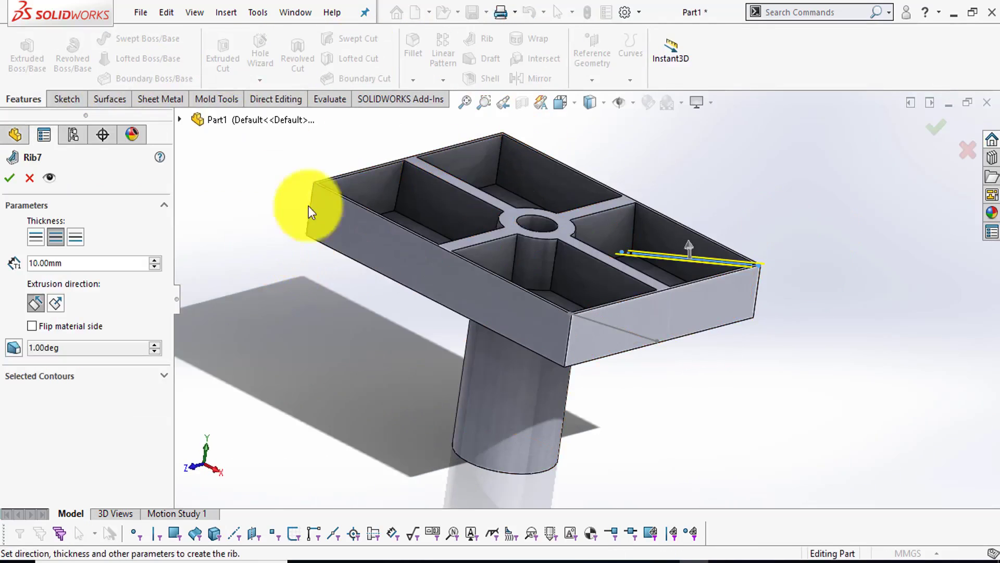
{"action": "middle_click_drag", "start_coordinate": [864, 229], "coordinate": [835, 302]}
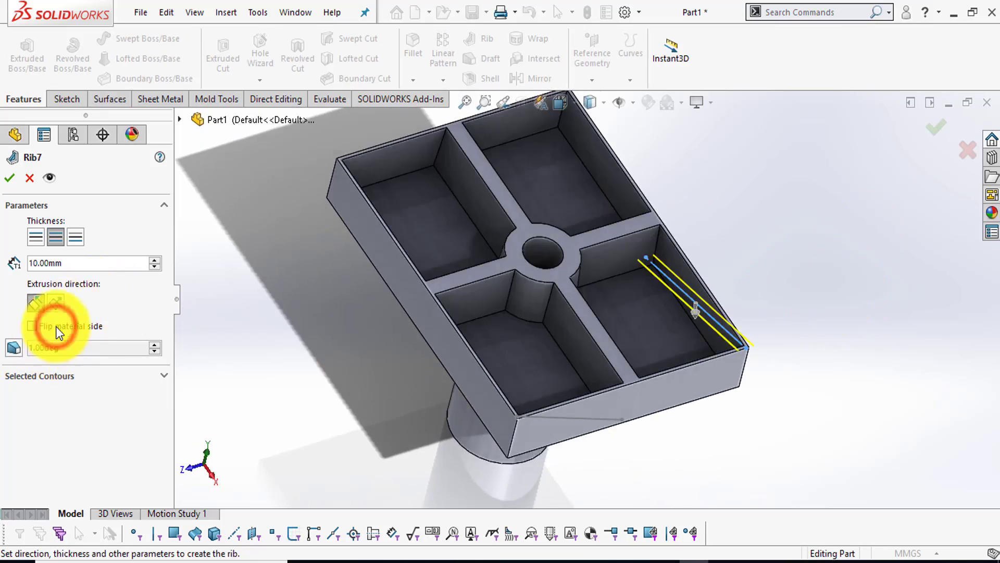
{"action": "left_click", "coordinate": [56, 326]}
{"action": "left_click", "coordinate": [35, 236]}
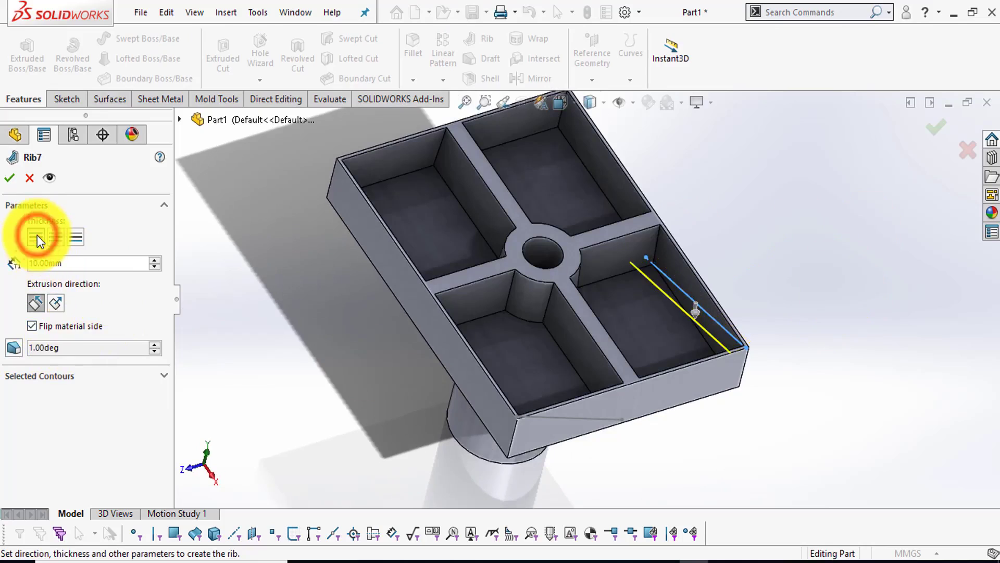
{"action": "double_click", "coordinate": [81, 263]}
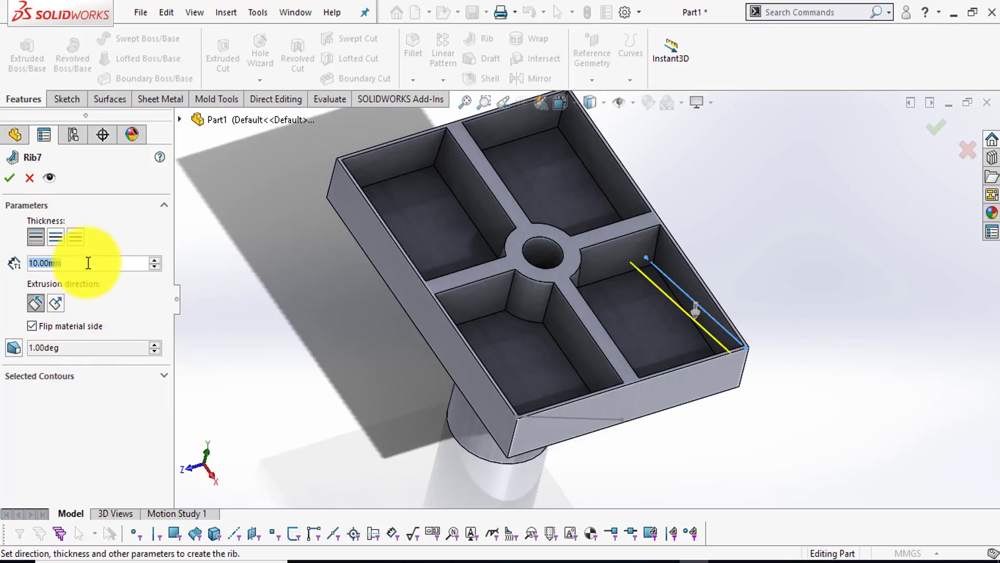
{"action": "type", "text": "20"}
{"action": "key", "text": "Return"}
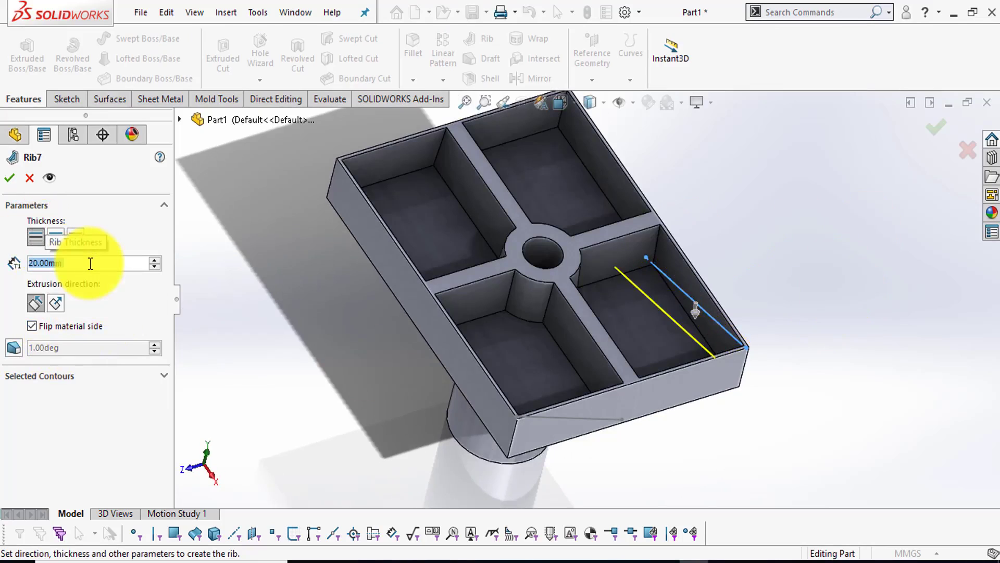
{"action": "left_click", "coordinate": [9, 178]}
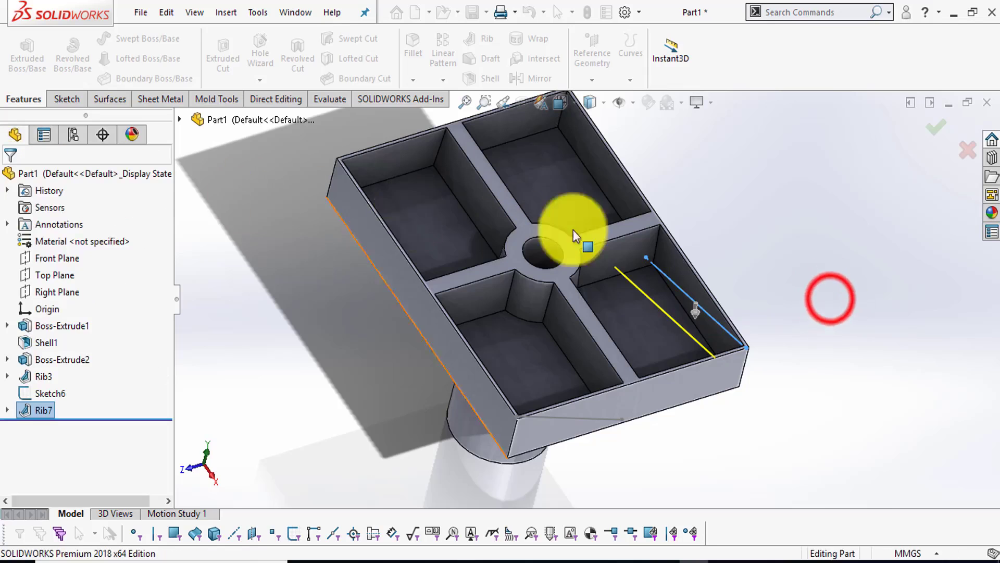
- Start a new sketch on the Front Plane
{"action": "mouse_move", "coordinate": [809, 315]}
{"action": "middle_mouse_down"}
{"action": "mouse_move", "coordinate": [768, 341]}
{"action": "mouse_move", "coordinate": [808, 290]}
{"action": "mouse_move", "coordinate": [855, 306]}
{"action": "mouse_move", "coordinate": [825, 400]}
{"action": "mouse_move", "coordinate": [826, 223]}
{"action": "mouse_move", "coordinate": [748, 330]}
{"action": "mouse_move", "coordinate": [674, 270]}
{"action": "mouse_move", "coordinate": [630, 167]}
{"action": "mouse_move", "coordinate": [583, 193]}
{"action": "mouse_move", "coordinate": [632, 273]}
{"action": "mouse_move", "coordinate": [547, 305]}
{"action": "mouse_move", "coordinate": [486, 313]}
{"action": "mouse_move", "coordinate": [531, 395]}
{"action": "mouse_move", "coordinate": [476, 368]}
{"action": "middle_mouse_up"}
{"action": "scroll", "coordinate": [768, 297], "scroll_direction": "up", "scroll_amount": 5}
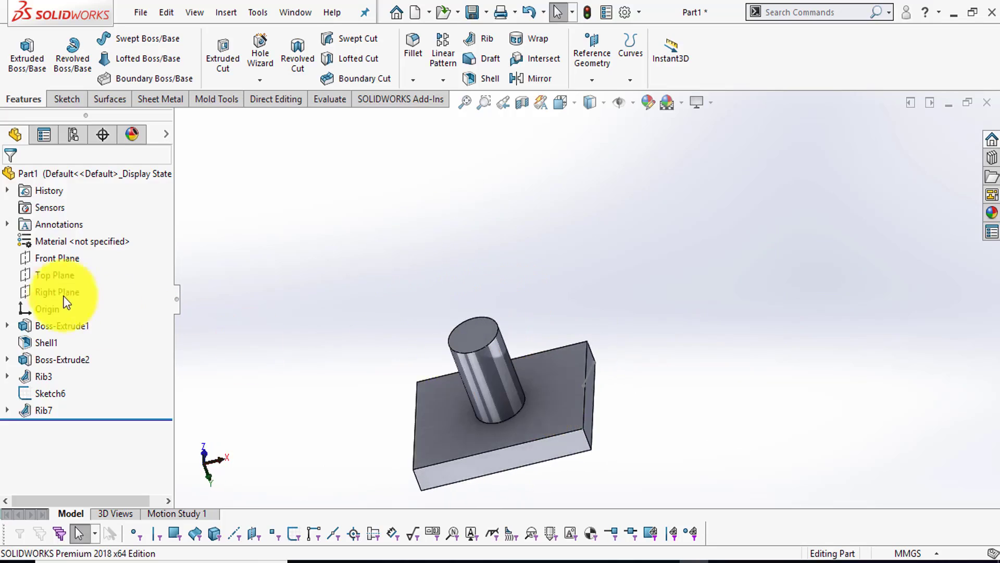
{"action": "left_click", "coordinate": [46, 263]}
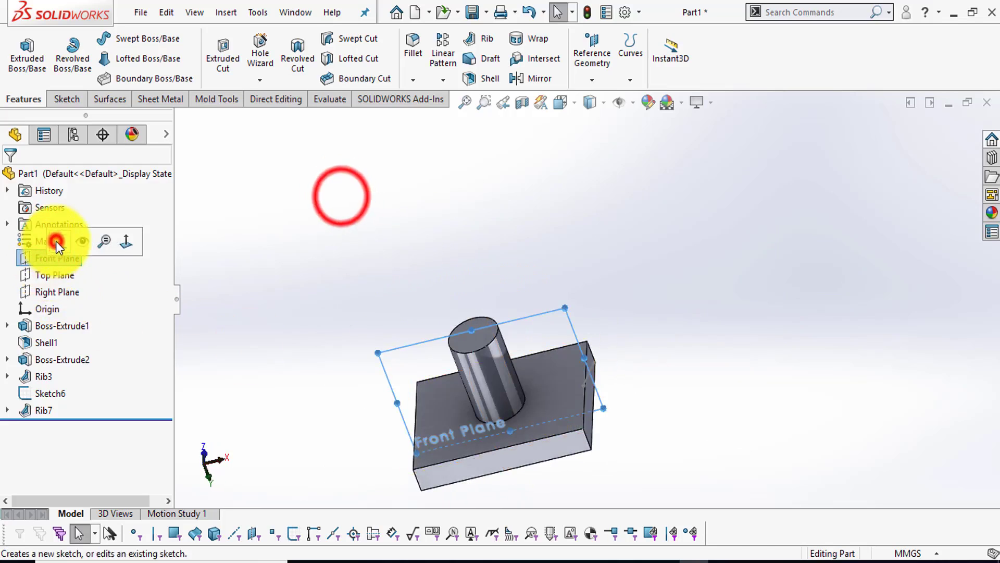
{"action": "left_click", "coordinate": [55, 240]}
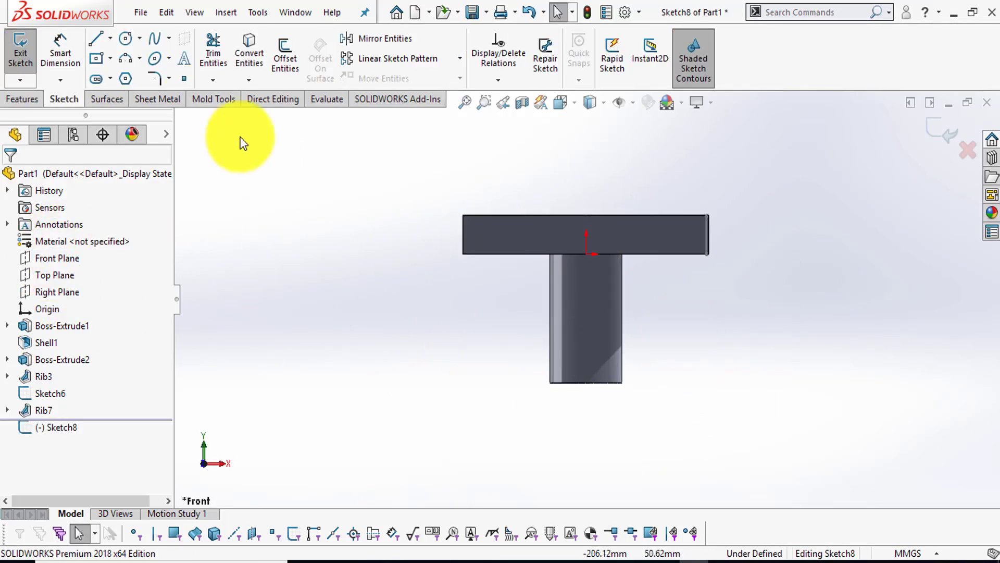
- Draw a diagonal line from the tray's underside corner to the stem's bottom corner, then exit Sketch8
{"action": "left_click", "coordinate": [95, 38]}
{"action": "left_click", "coordinate": [411, 233]}
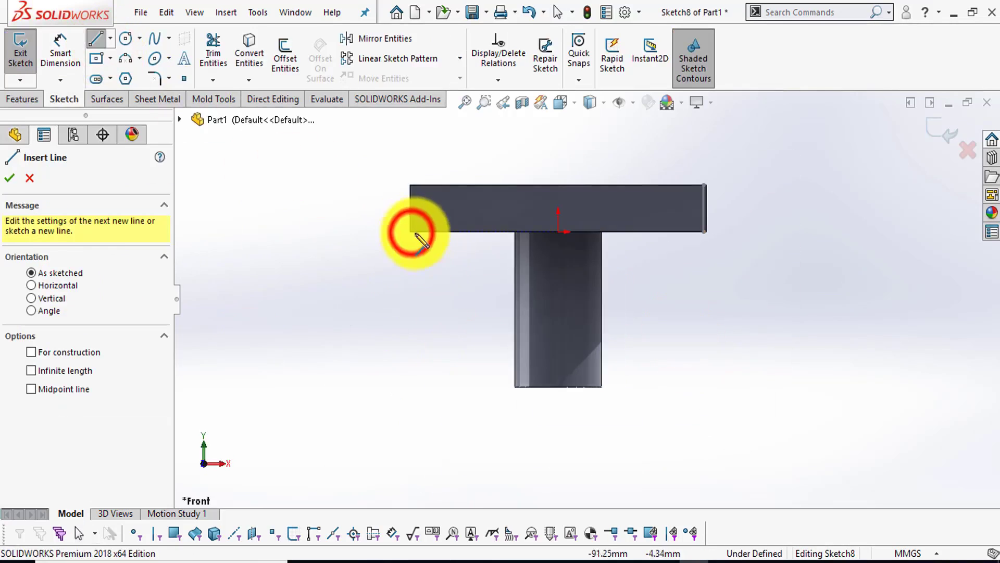
{"action": "left_click", "coordinate": [515, 386]}
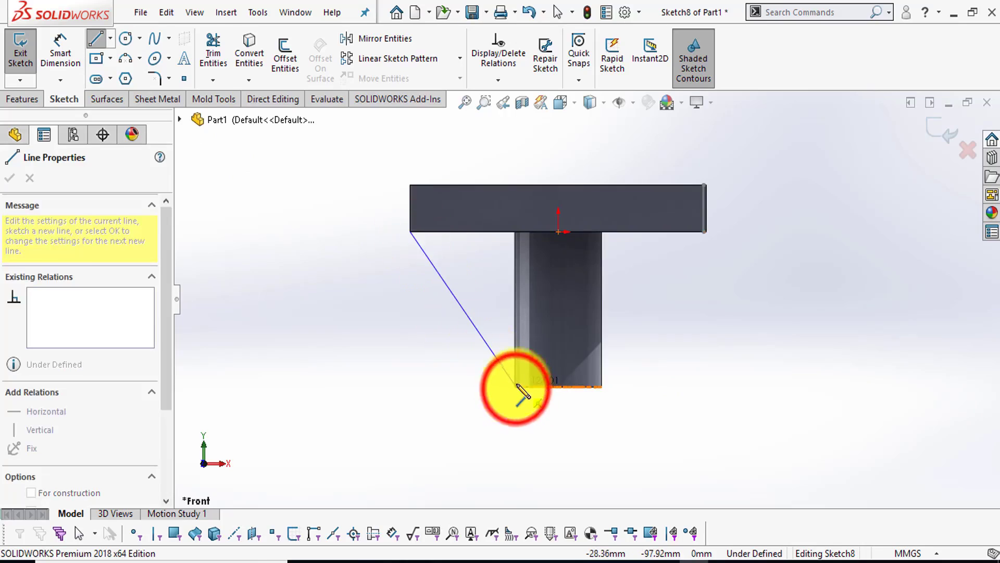
{"action": "scroll", "coordinate": [532, 396], "scroll_direction": "up", "scroll_amount": 3}
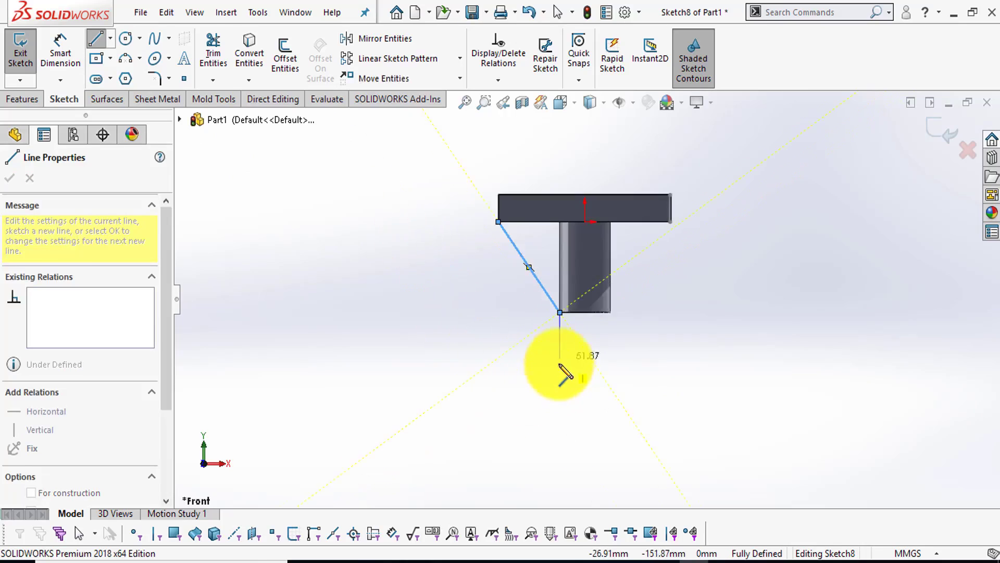
{"action": "scroll", "coordinate": [565, 375], "scroll_direction": "down", "scroll_amount": 3}
{"action": "scroll", "coordinate": [577, 303], "scroll_direction": "down", "scroll_amount": 2}
{"action": "left_click", "coordinate": [572, 277]}
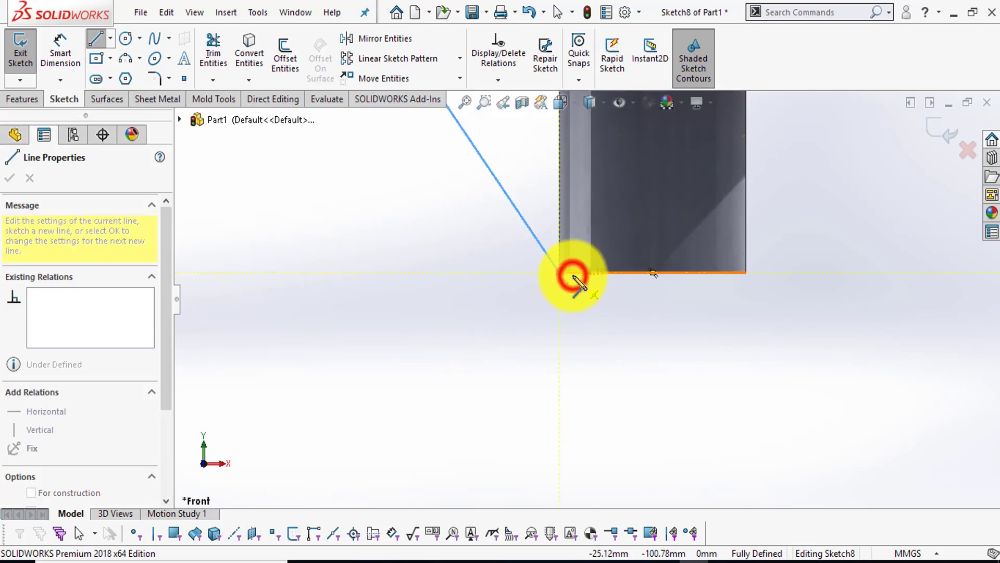
{"action": "left_click", "coordinate": [572, 273]}
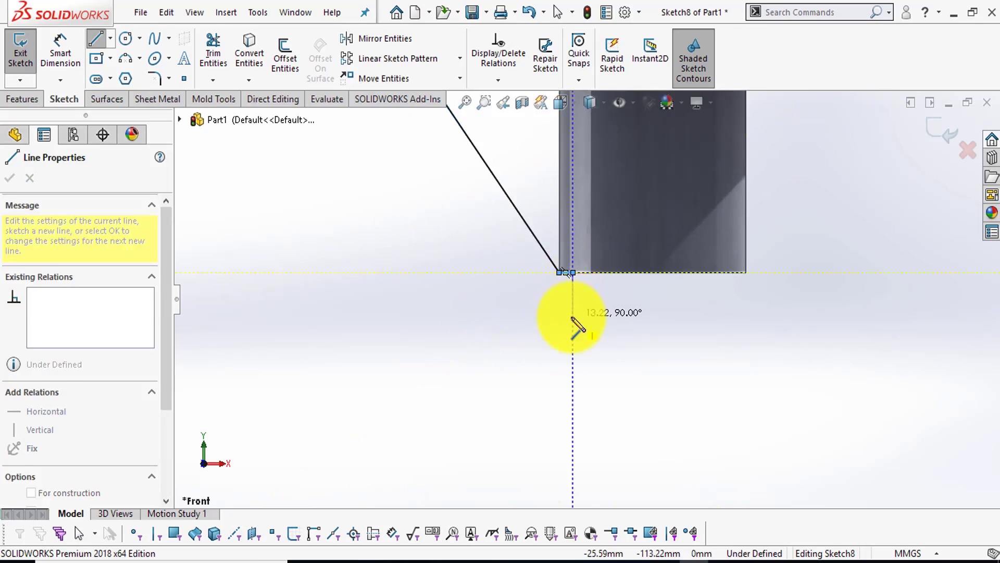
{"action": "key", "text": "Escape"}
{"action": "left_click", "coordinate": [936, 139]}
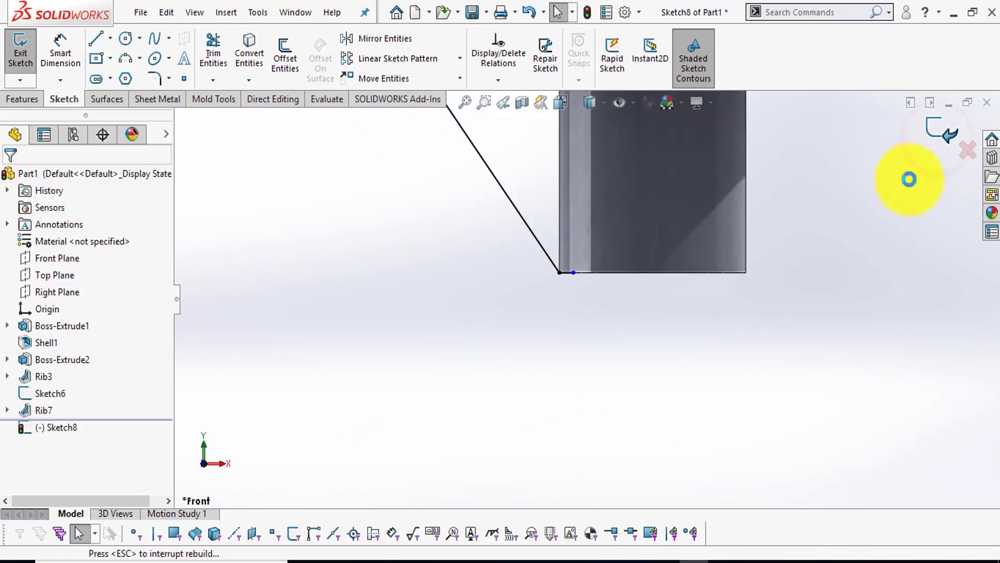
- Build Rib8 from Sketch8 at 20 mm, flipped material side, with 5° outward draft
{"action": "key", "text": "f"}
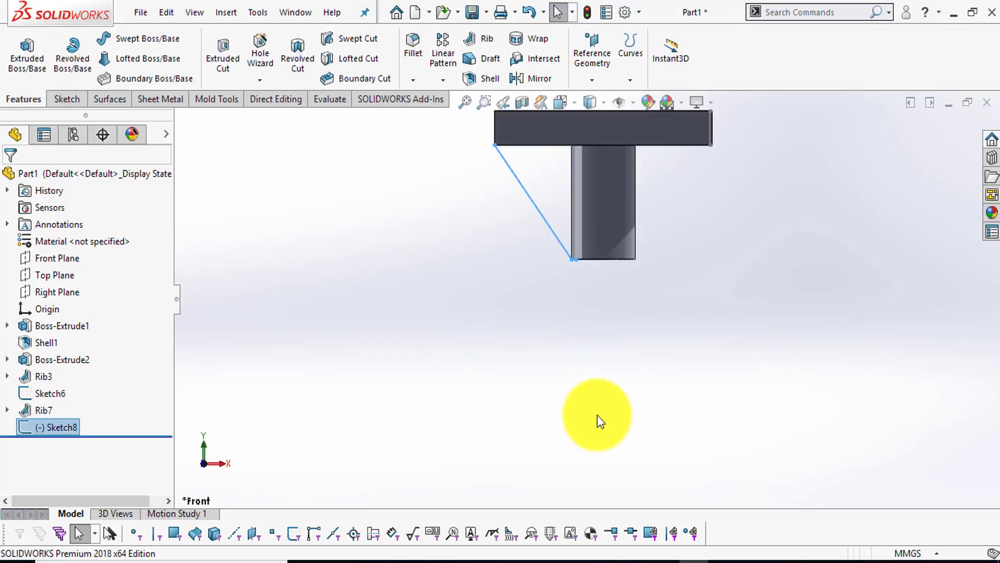
{"action": "middle_click_drag", "start_coordinate": [597, 414], "coordinate": [584, 352]}
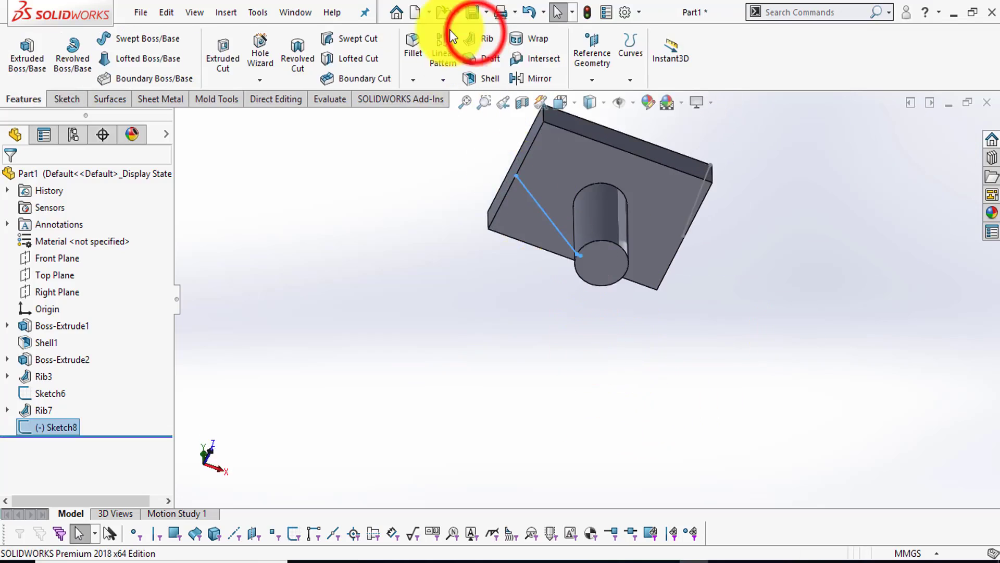
{"action": "left_click", "coordinate": [472, 36]}
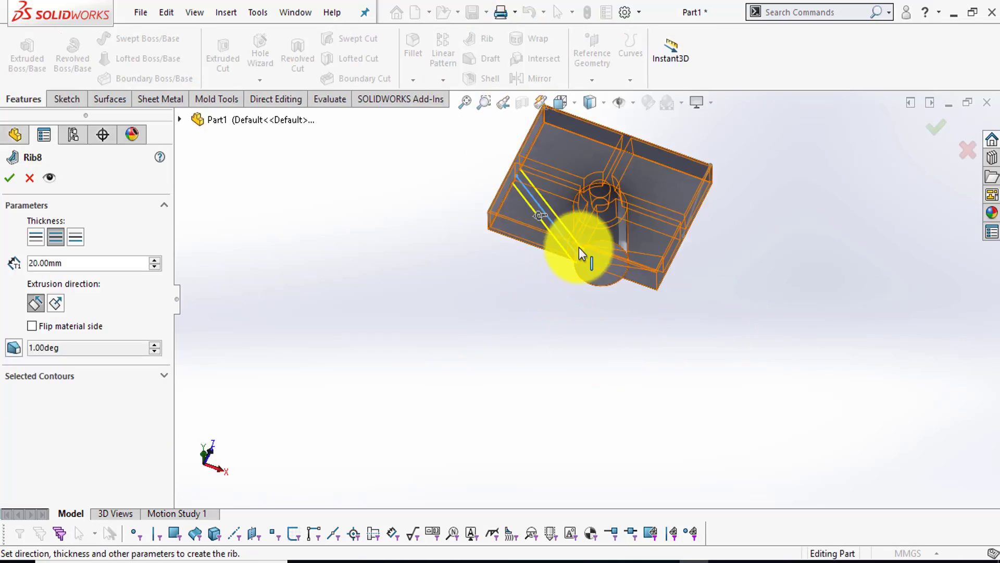
{"action": "mouse_move", "coordinate": [580, 246]}
{"action": "middle_mouse_down"}
{"action": "mouse_move", "coordinate": [472, 200]}
{"action": "mouse_move", "coordinate": [432, 219]}
{"action": "middle_mouse_up"}
{"action": "left_click", "coordinate": [49, 326]}
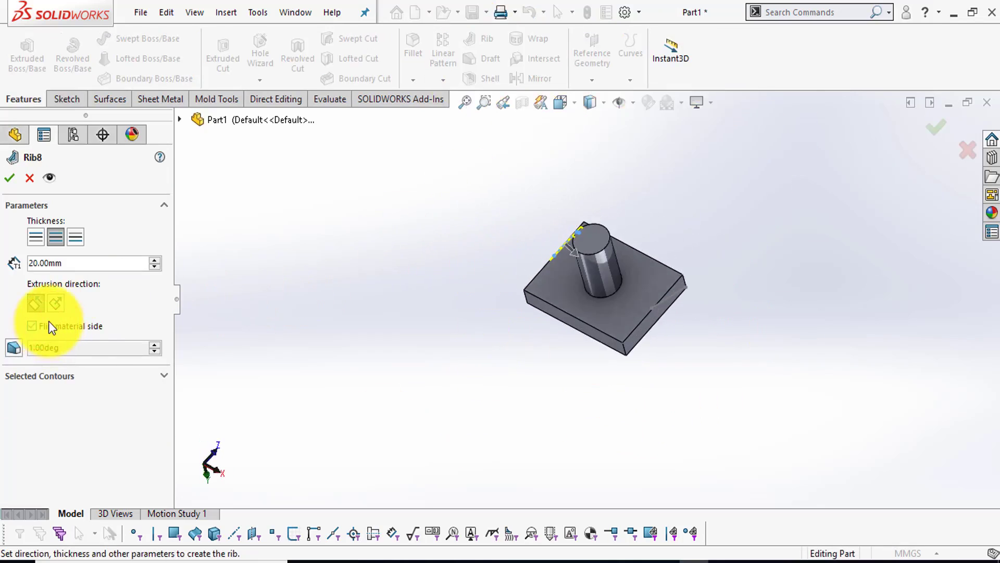
{"action": "left_click", "coordinate": [67, 348]}
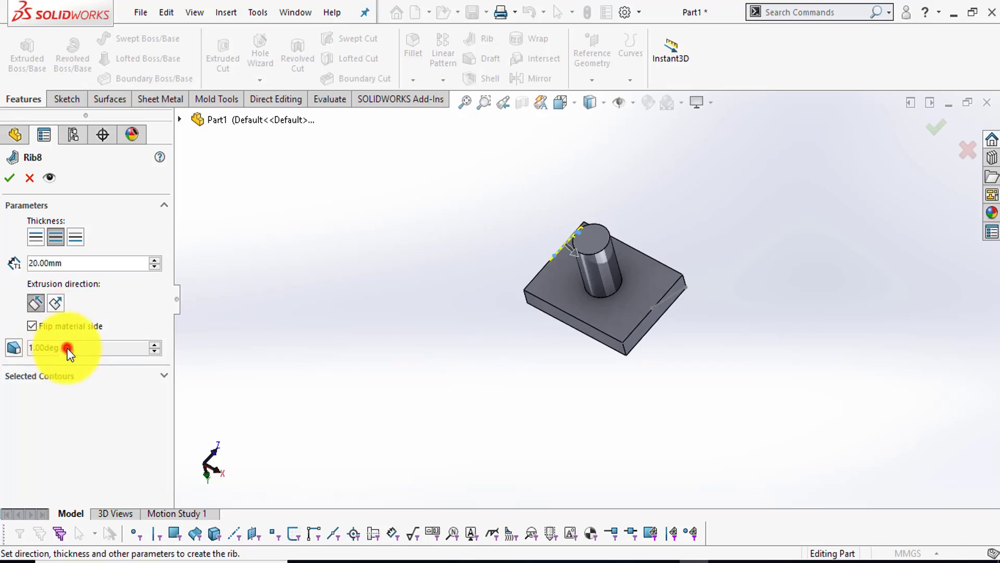
{"action": "left_click", "coordinate": [15, 348]}
{"action": "left_click", "coordinate": [83, 377]}
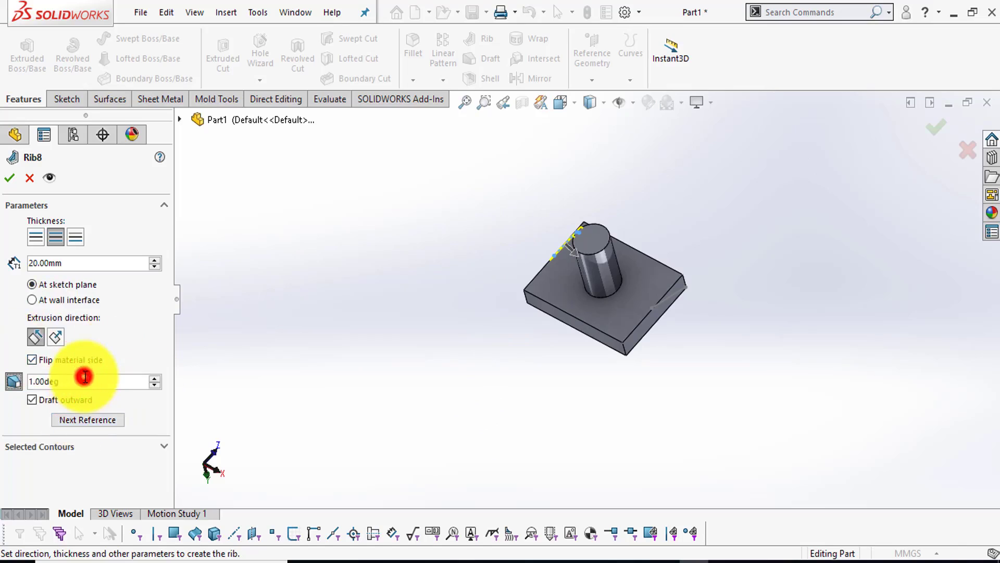
{"action": "type", "text": "5"}
{"action": "key", "text": "Return"}
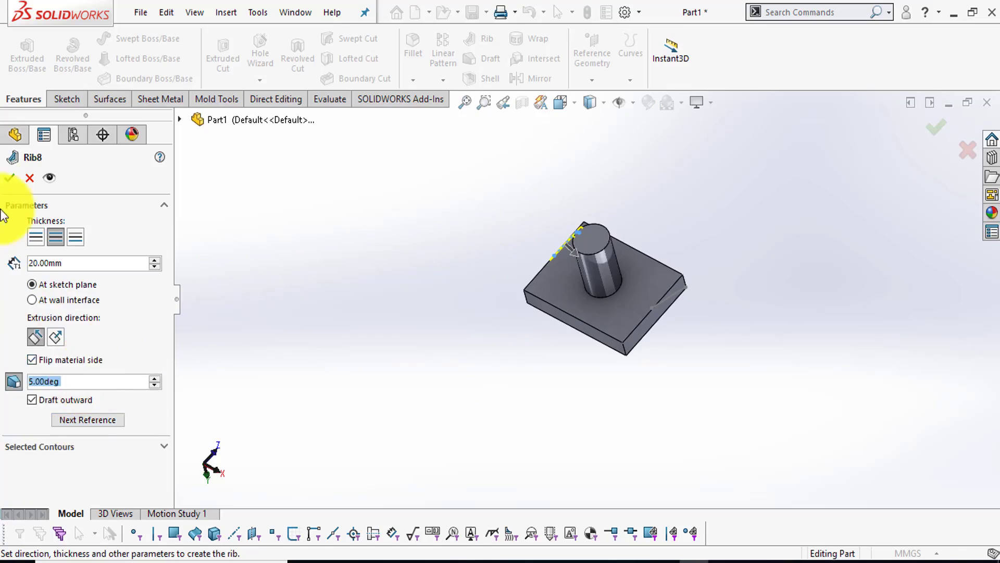
{"action": "left_click", "coordinate": [10, 177]}
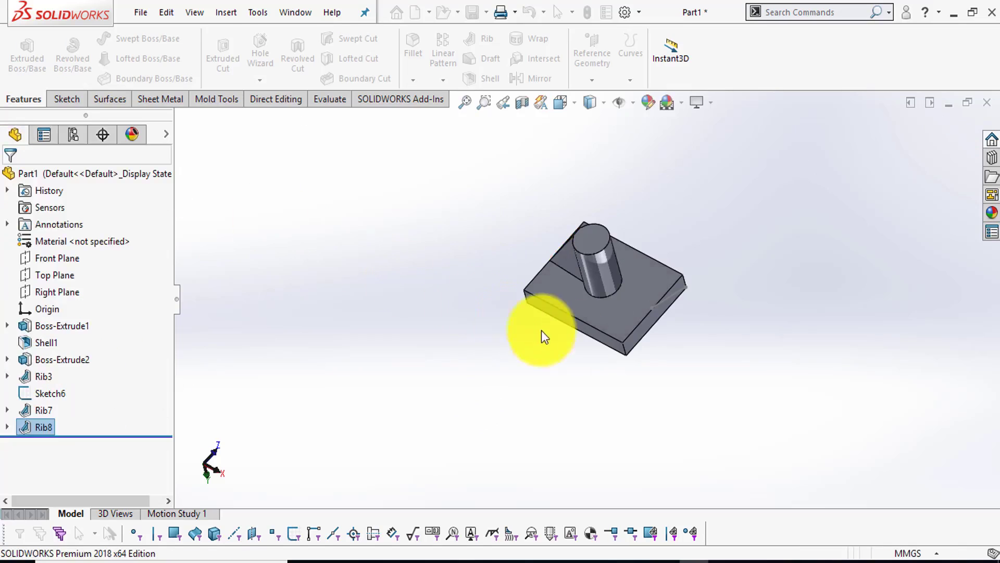
{"action": "scroll", "coordinate": [672, 218], "scroll_direction": "down", "scroll_amount": 5}
{"action": "mouse_move", "coordinate": [669, 212]}
{"action": "middle_mouse_down"}
{"action": "mouse_move", "coordinate": [737, 313]}
{"action": "mouse_move", "coordinate": [744, 357]}
{"action": "middle_mouse_up"}
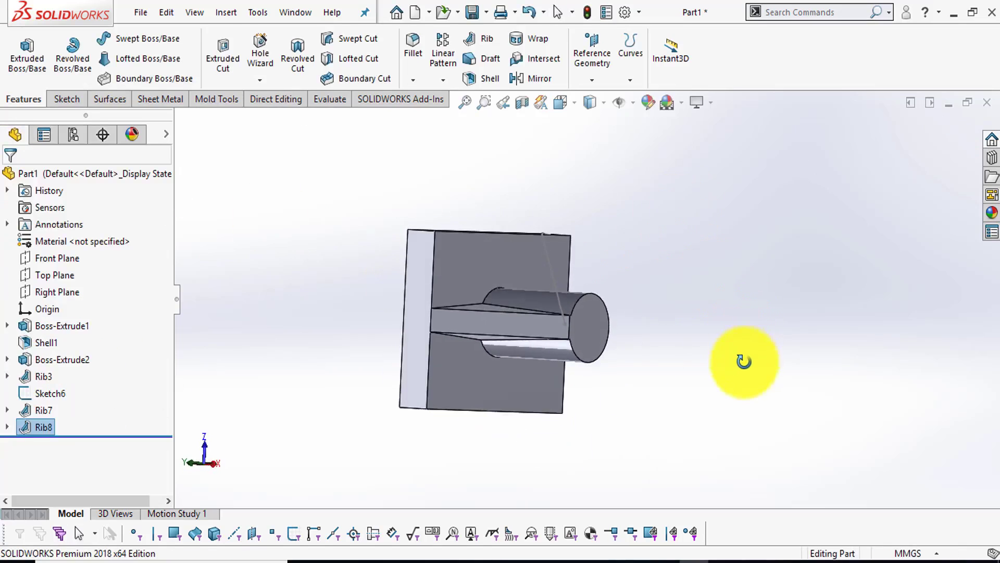
{"action": "scroll", "coordinate": [502, 307], "scroll_direction": "down", "scroll_amount": 2}
{"action": "scroll", "coordinate": [502, 303], "scroll_direction": "down", "scroll_amount": 5}
{"action": "scroll", "coordinate": [501, 303], "scroll_direction": "up", "scroll_amount": 3}
{"action": "scroll", "coordinate": [511, 286], "scroll_direction": "up", "scroll_amount": 1}
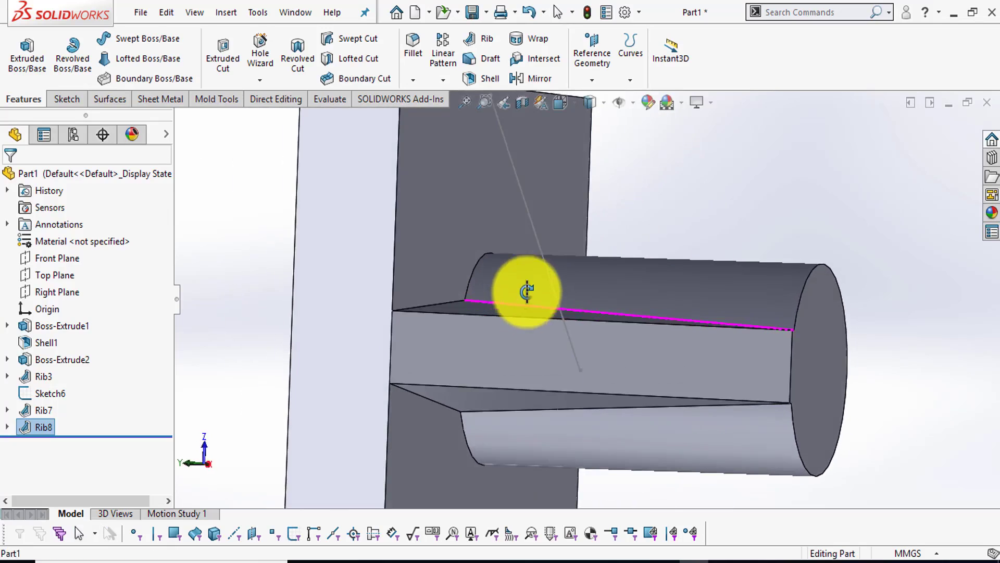
{"action": "scroll", "coordinate": [522, 290], "scroll_direction": "up", "scroll_amount": 1}
{"action": "scroll", "coordinate": [520, 313], "scroll_direction": "up", "scroll_amount": 2}
{"action": "scroll", "coordinate": [529, 342], "scroll_direction": "up", "scroll_amount": 5}
{"action": "mouse_move", "coordinate": [698, 364]}
{"action": "middle_mouse_down"}
{"action": "mouse_move", "coordinate": [576, 217]}
{"action": "mouse_move", "coordinate": [651, 327]}
{"action": "mouse_move", "coordinate": [561, 289]}
{"action": "mouse_move", "coordinate": [743, 289]}
{"action": "middle_mouse_up"}
{"action": "scroll", "coordinate": [647, 324], "scroll_direction": "down", "scroll_amount": 5}
{"action": "scroll", "coordinate": [639, 321], "scroll_direction": "up", "scroll_amount": 5}
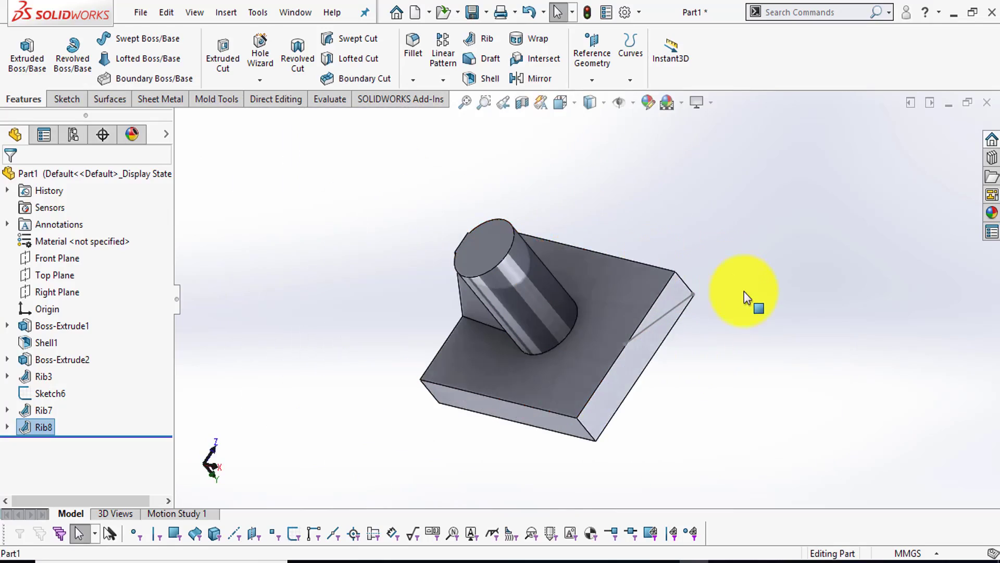